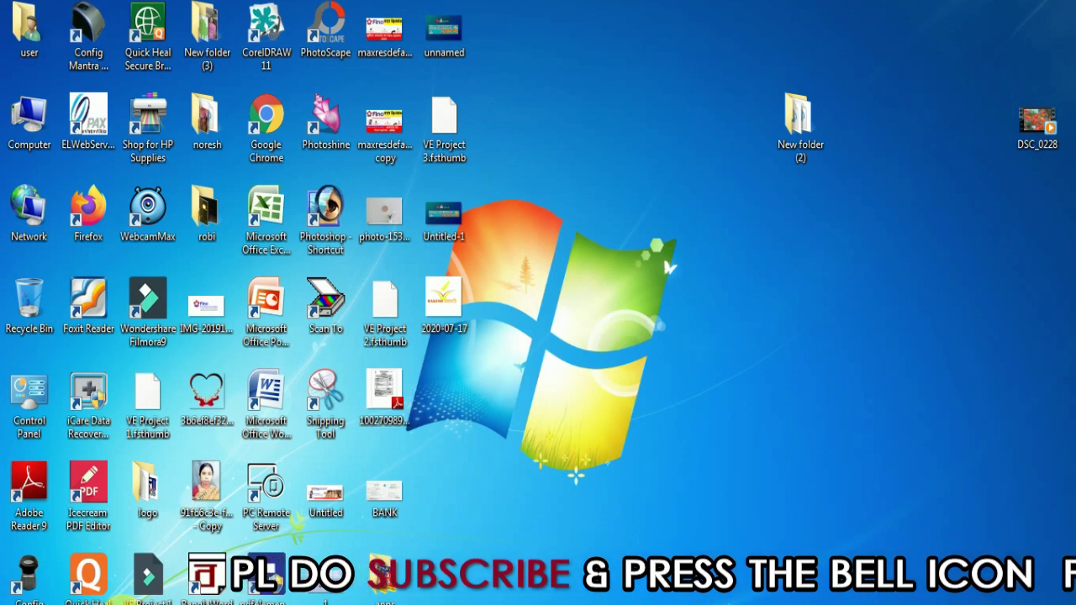
Launch Photoshop from the desktop
click(337, 240)
double_click(336, 239)
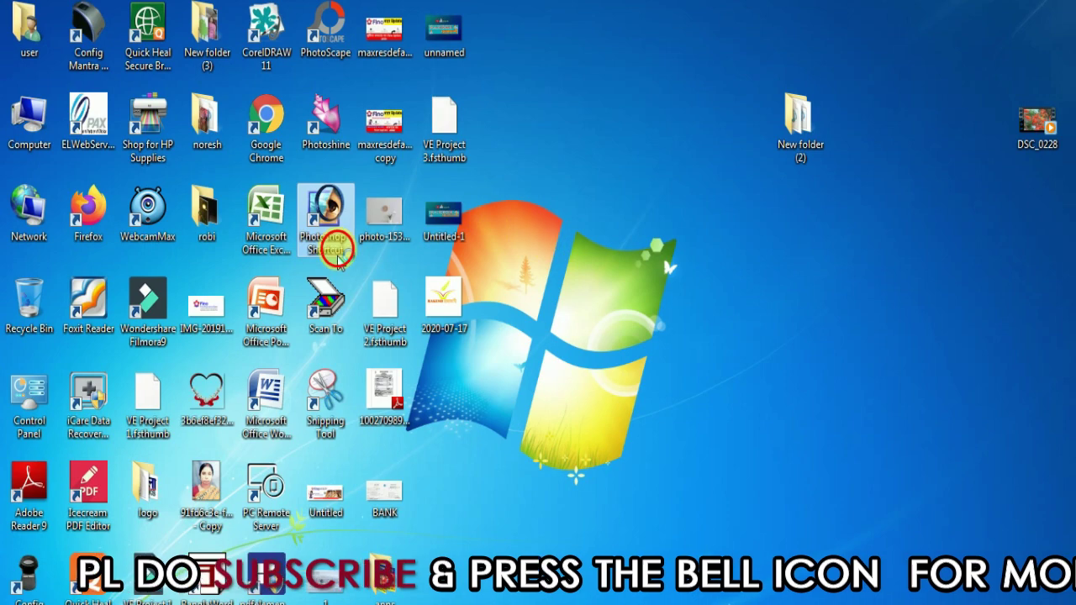
click(546, 77)
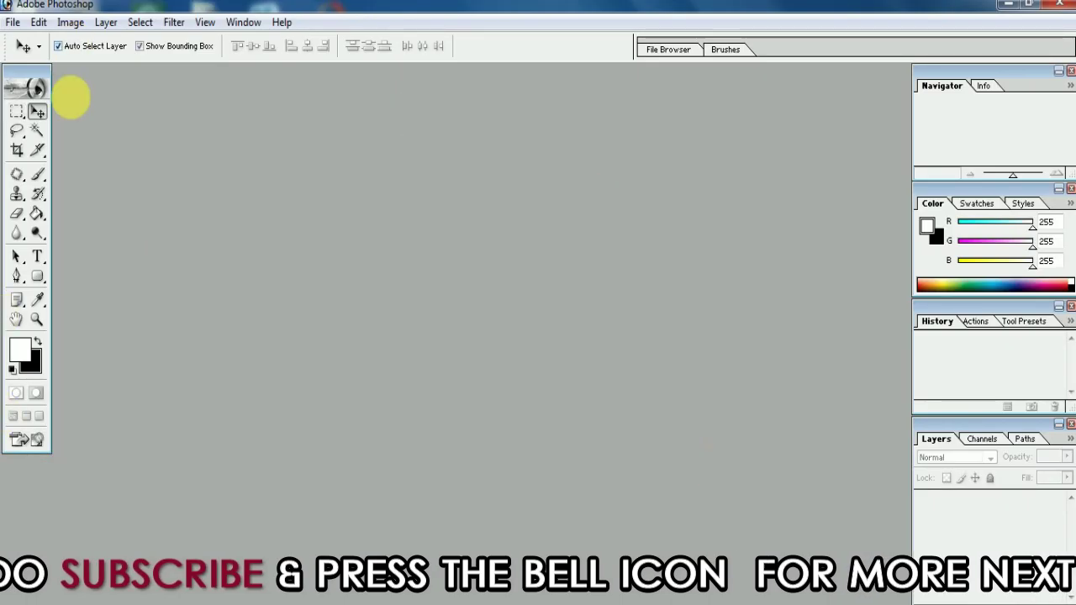
Start a new document using a Custom preset, with width and height in pixels
click(13, 23)
key(ctrl+n)
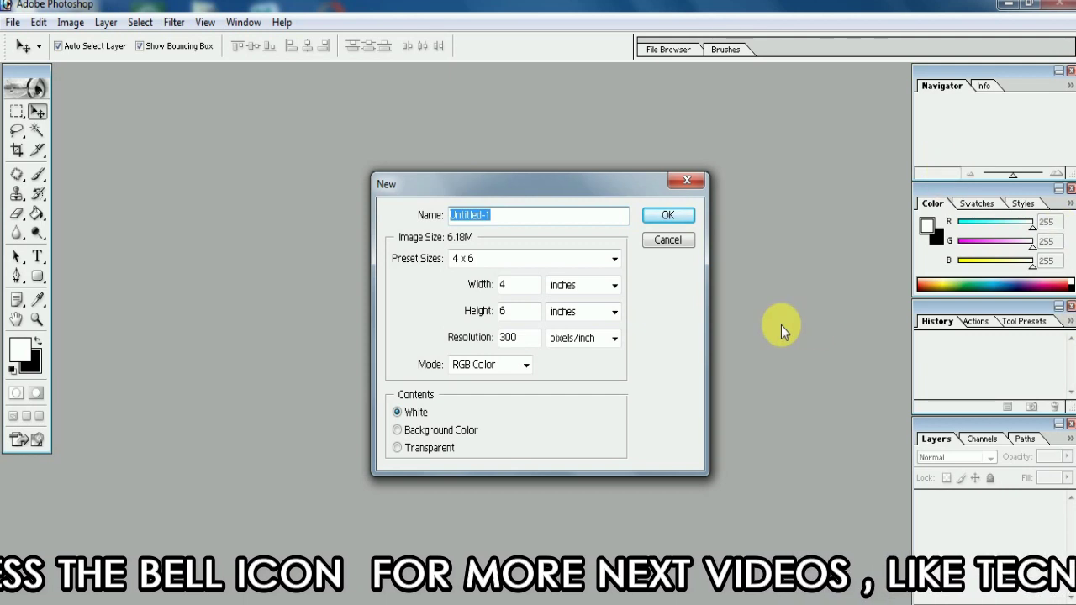
click(496, 259)
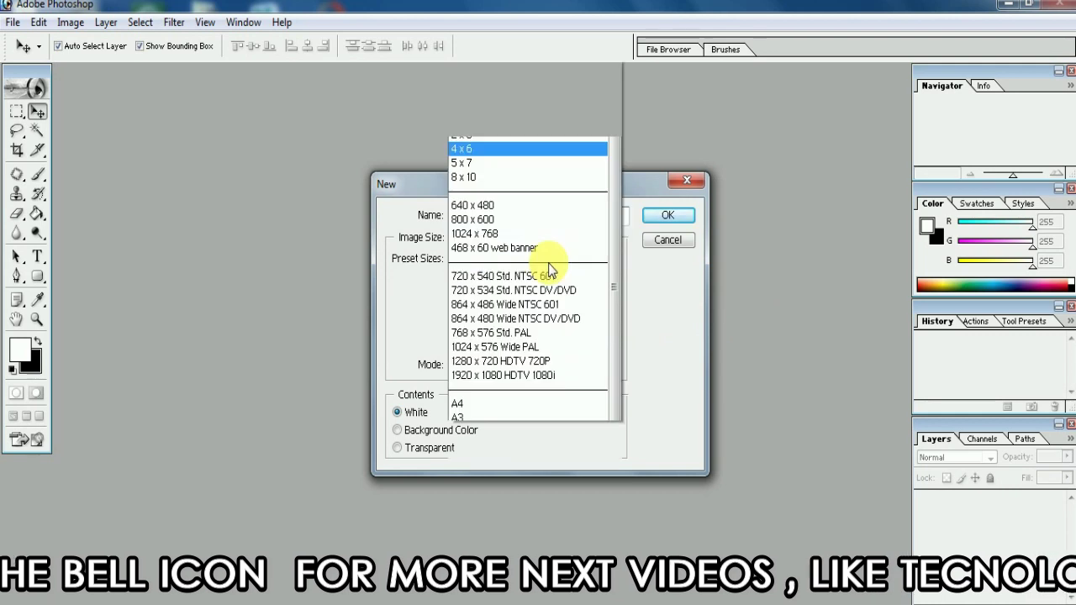
drag(614, 132, 618, 8)
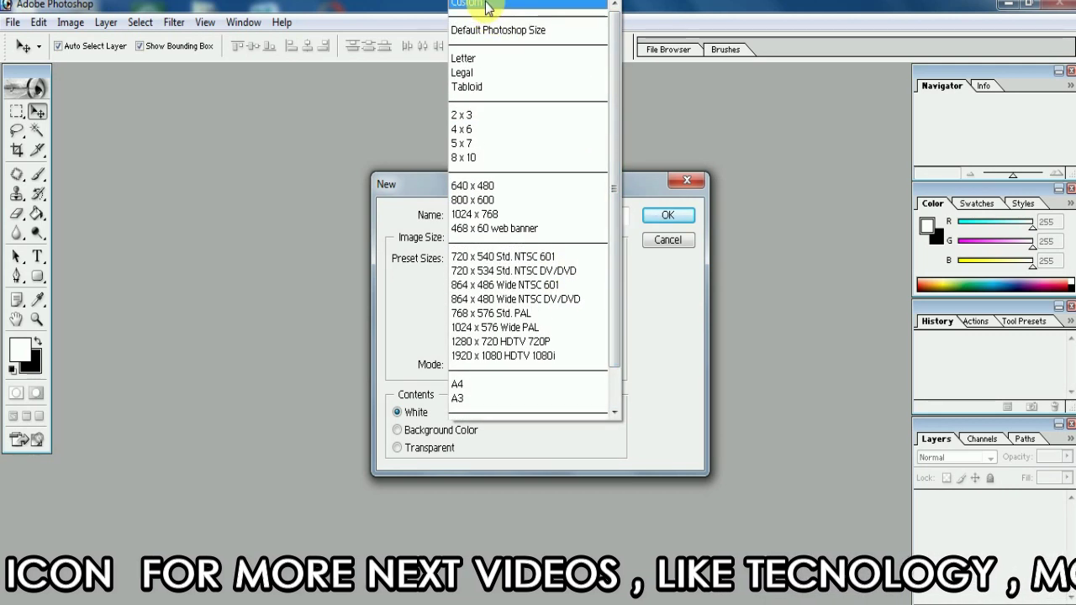
click(488, 7)
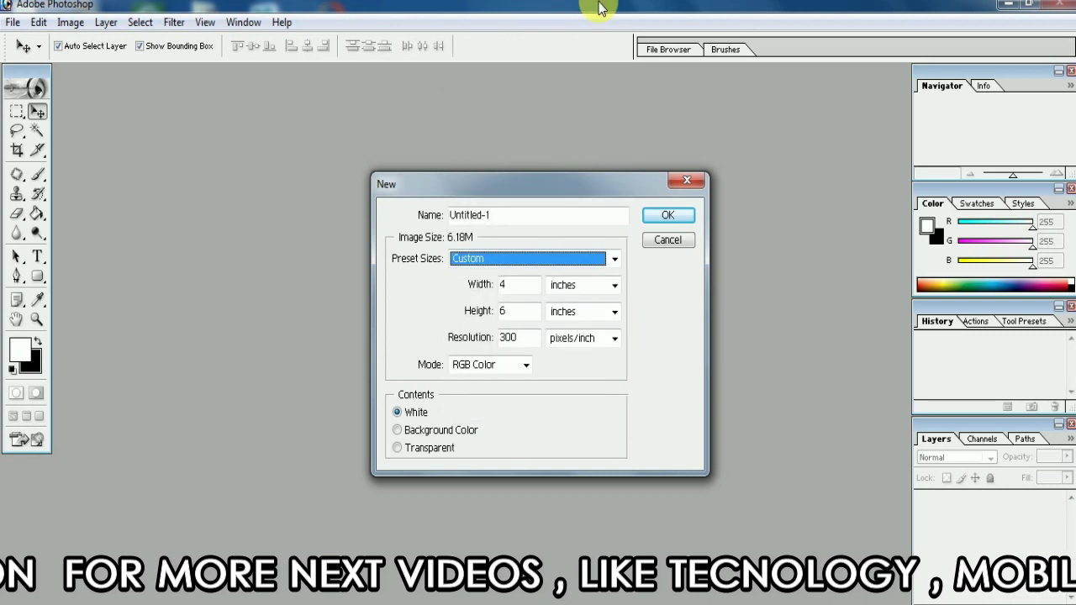
click(613, 285)
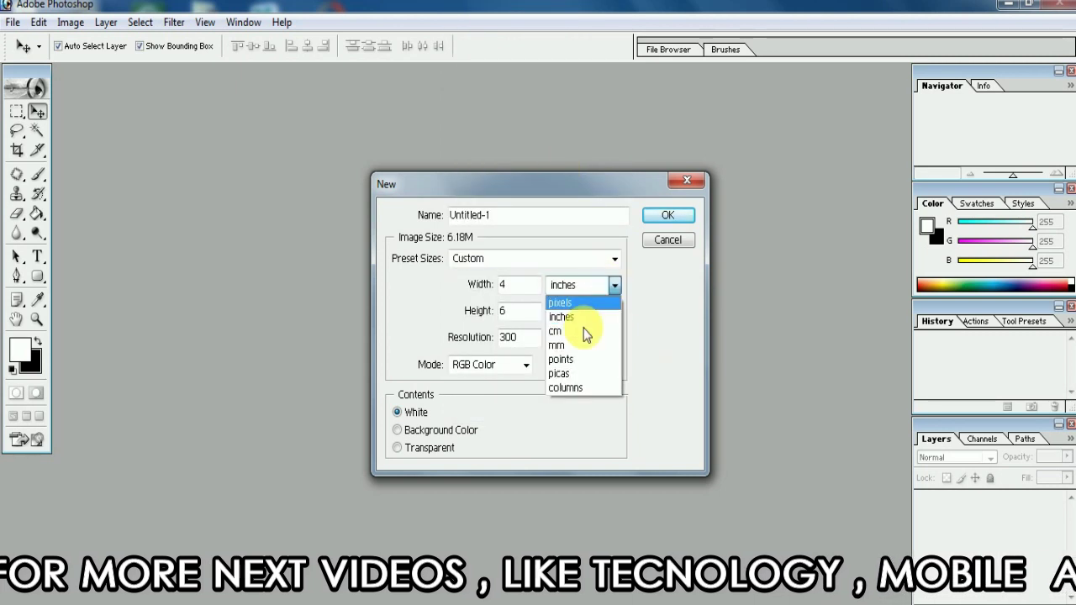
click(578, 304)
click(614, 311)
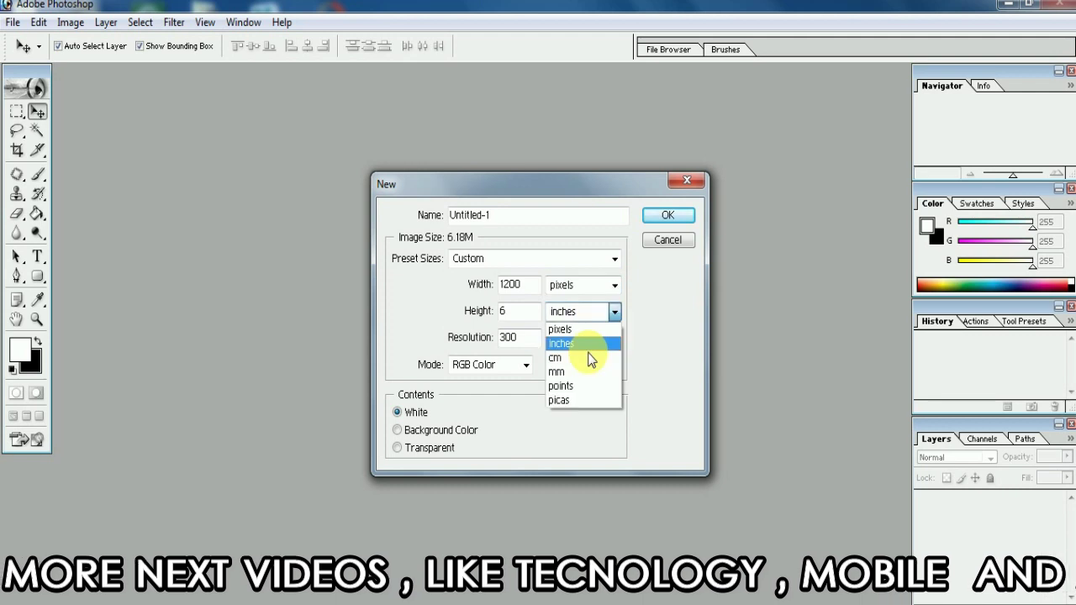
click(561, 329)
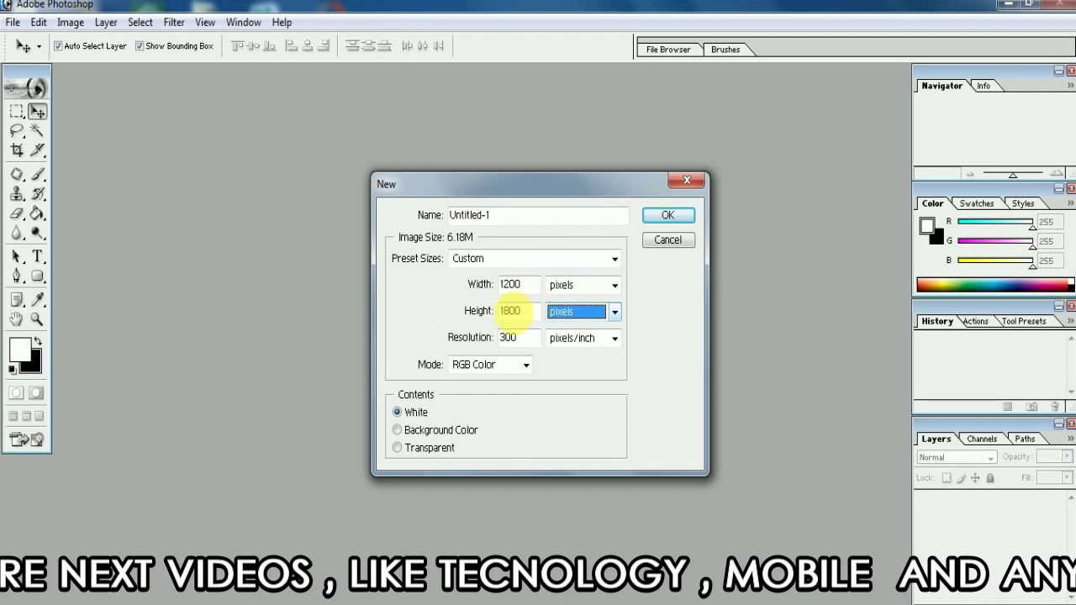
Enter width 300 and height 180 pixels and create the document
double_click(518, 285)
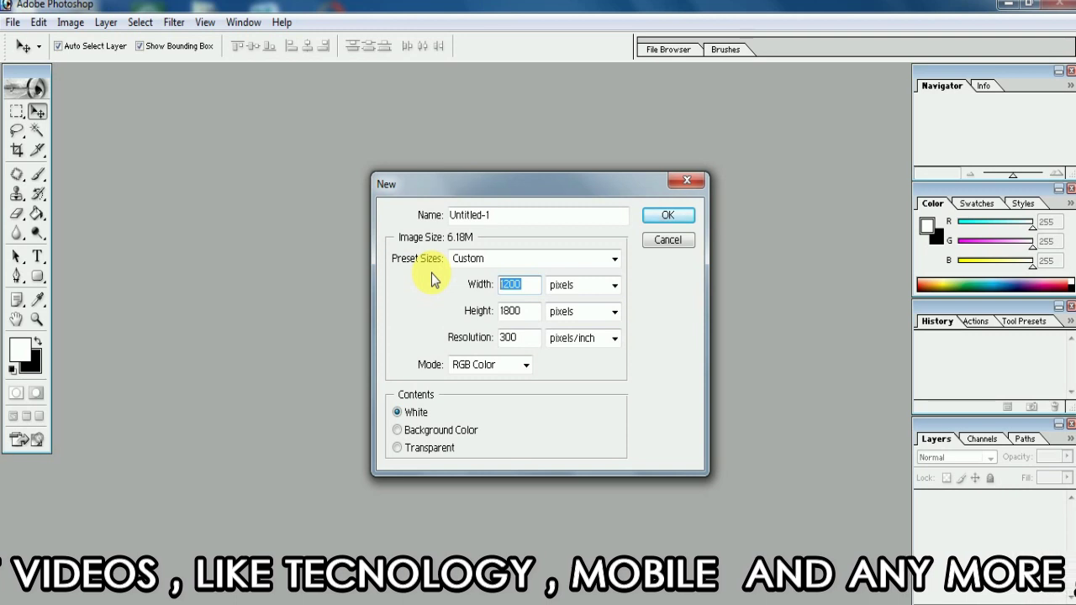
text(300)
key(Tab)
key(Tab)
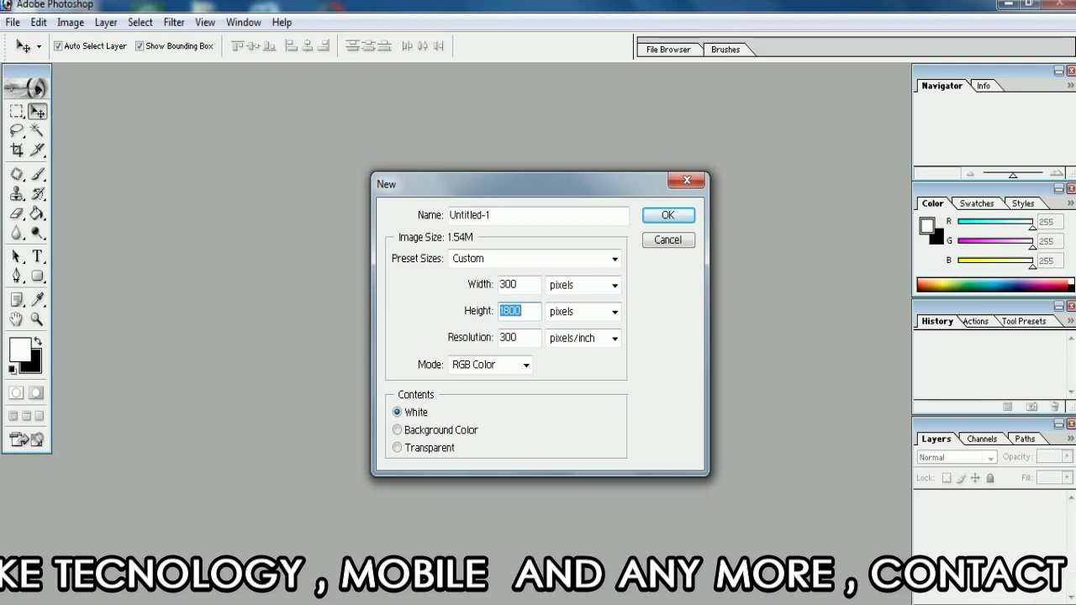
text(180)
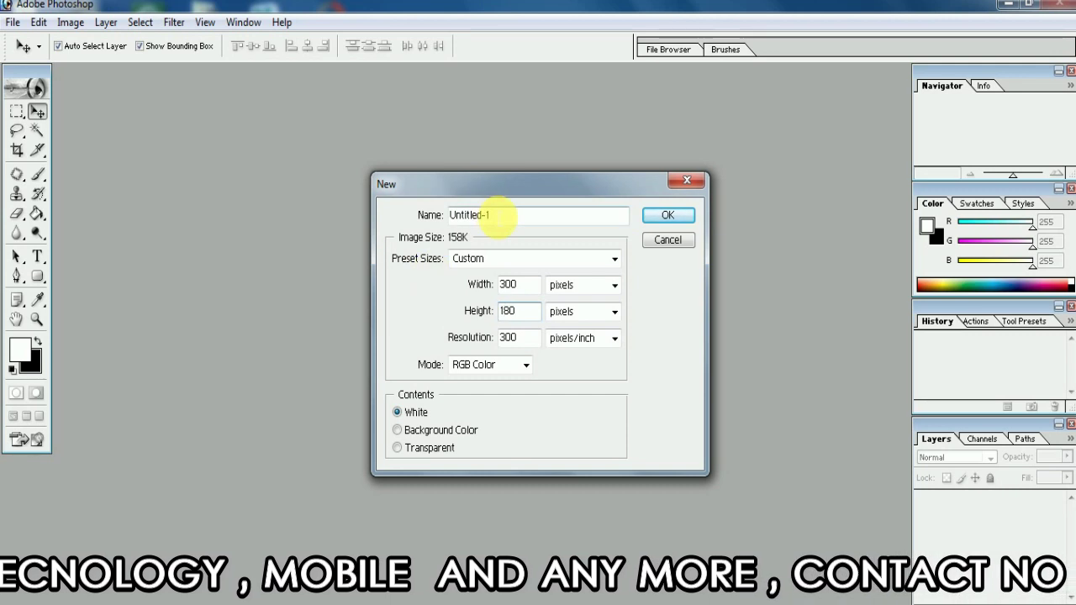
click(668, 214)
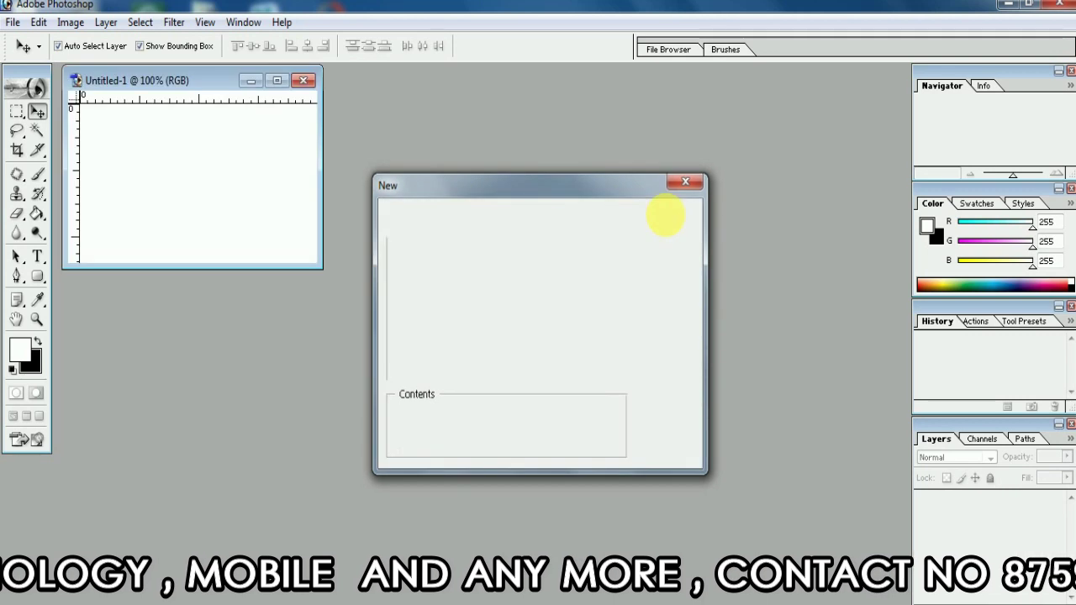
Maximize the Untitled-1 window and zoom out with the Navigator so the whole card shows
click(277, 80)
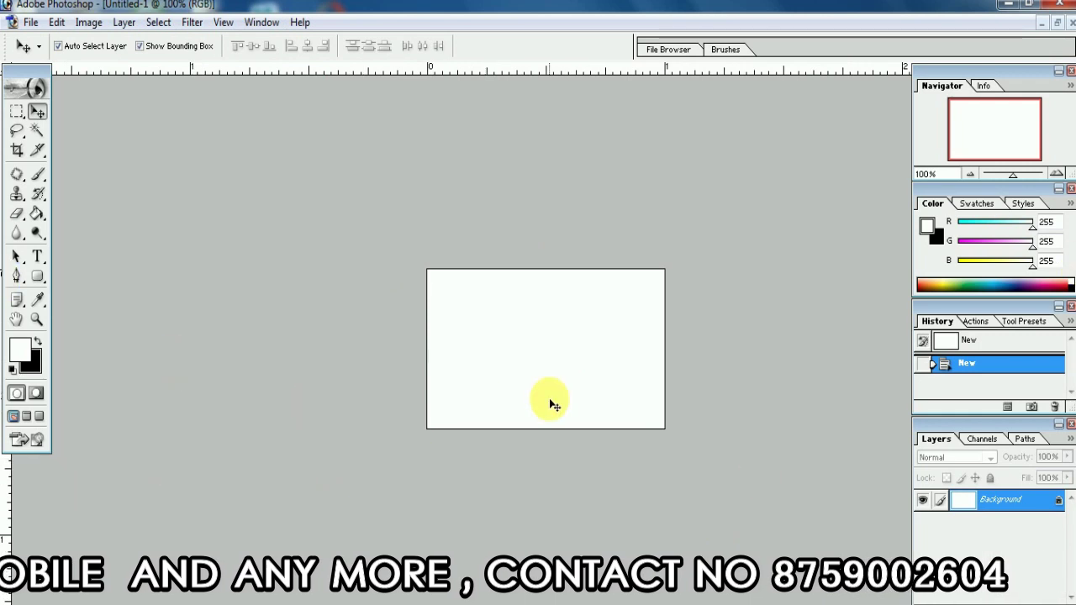
scroll(551, 404, up, 1)
scroll(551, 404, down, 1)
scroll(553, 406, down, 1)
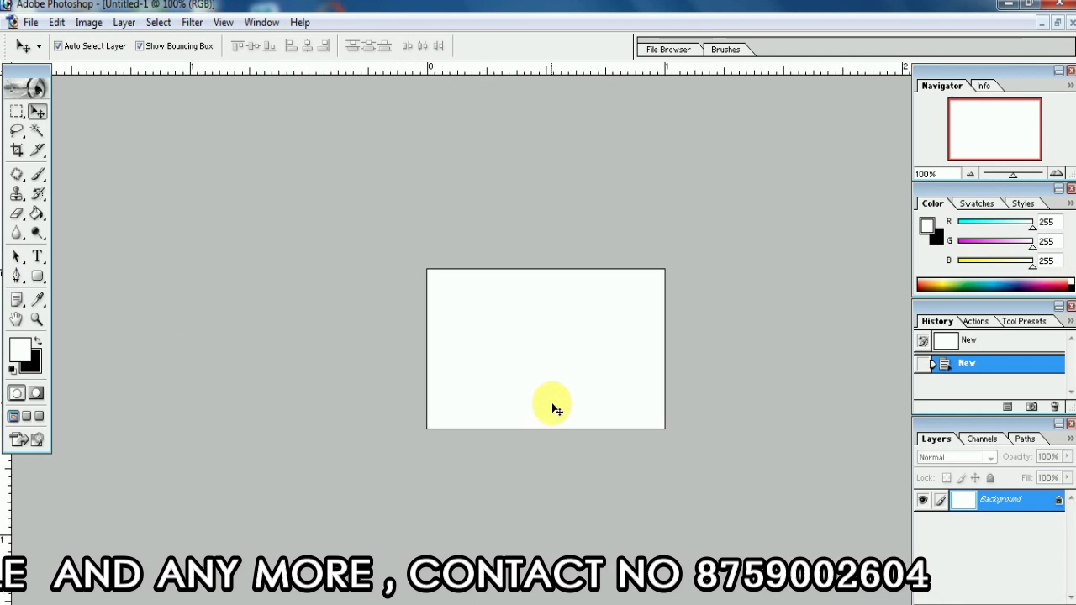
scroll(562, 391, up, 3)
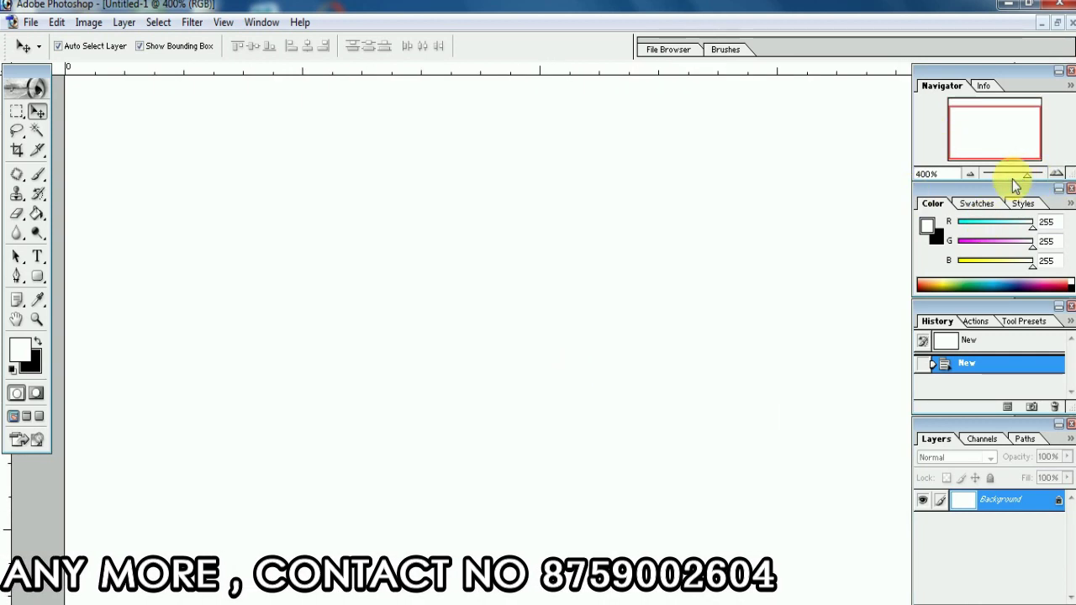
drag(1027, 174, 1013, 175)
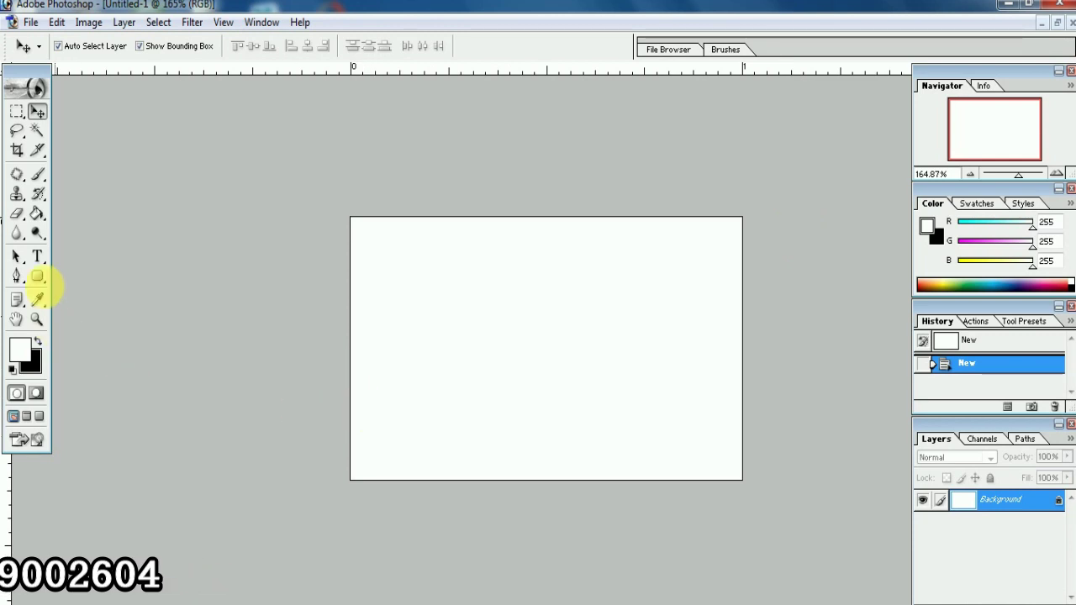
click(39, 277)
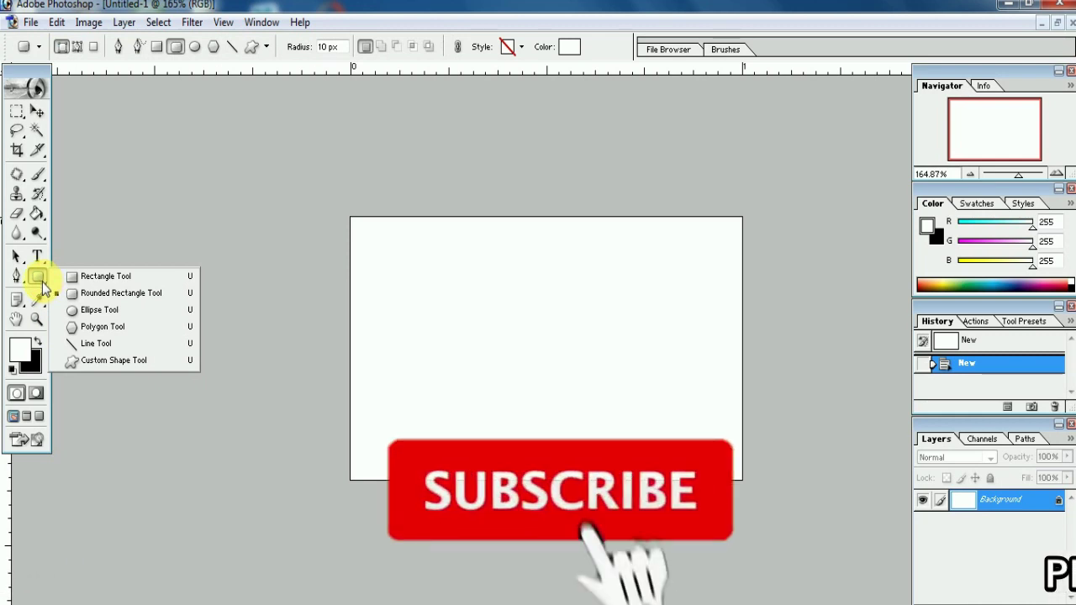
Draw a wide ellipse across the card's top, then reposition and stretch it taller
click(93, 311)
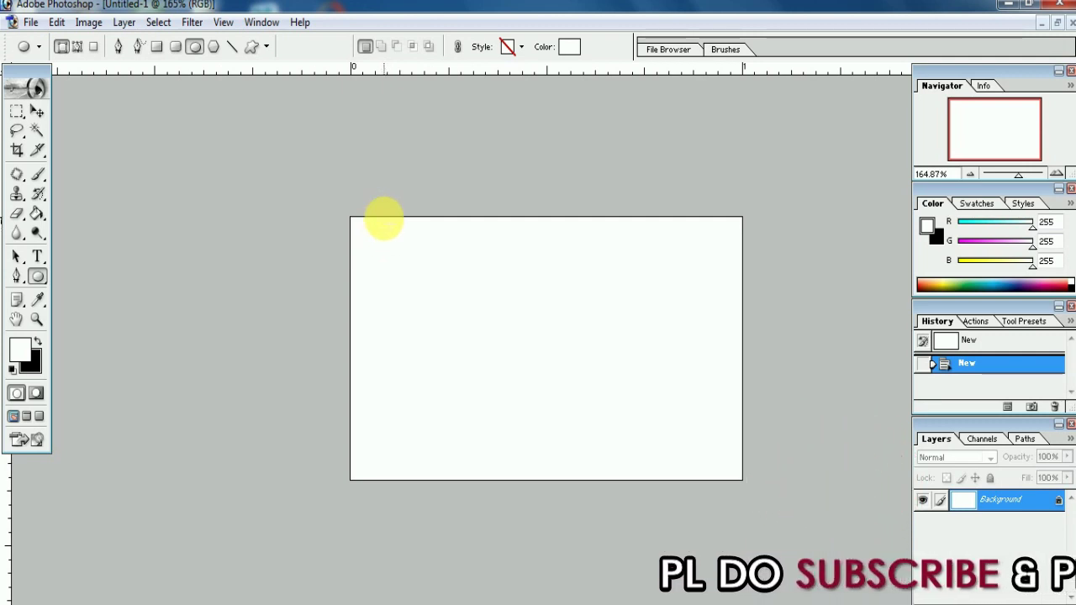
drag(384, 219, 867, 278)
click(37, 111)
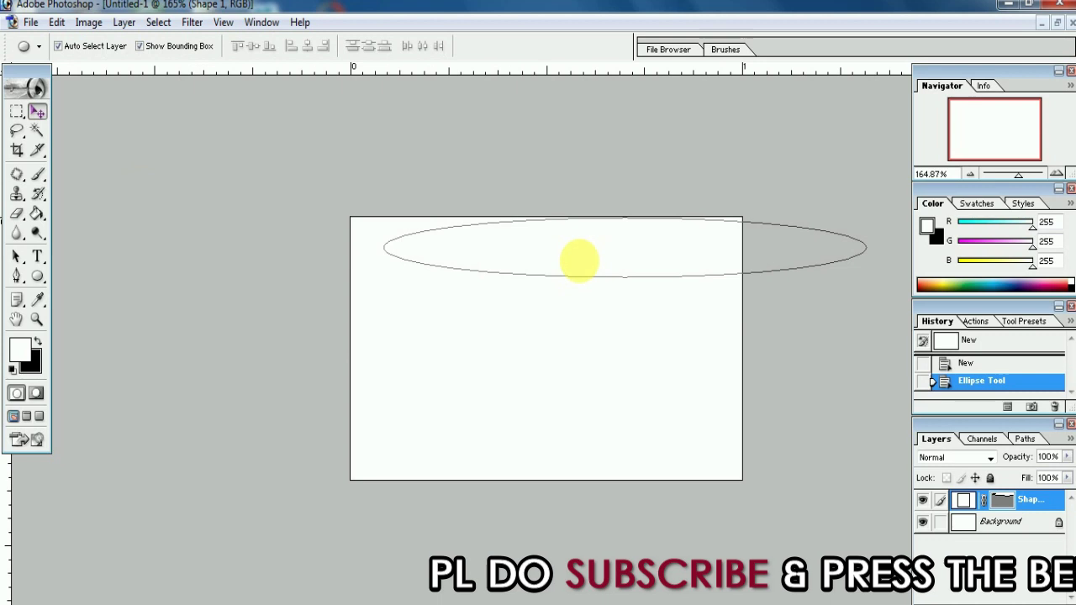
drag(597, 260, 528, 251)
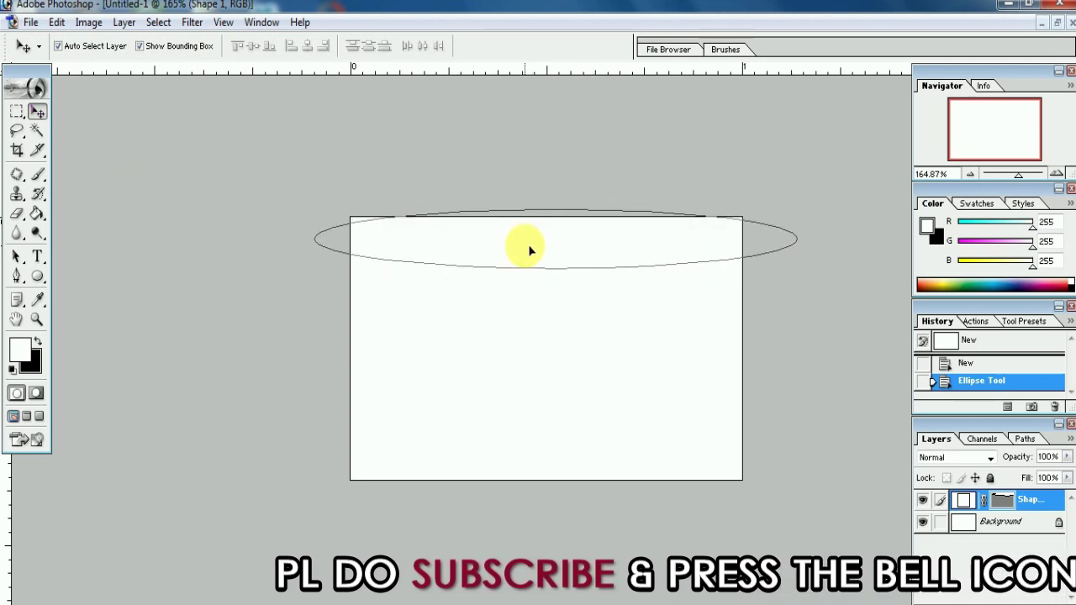
drag(527, 254, 530, 260)
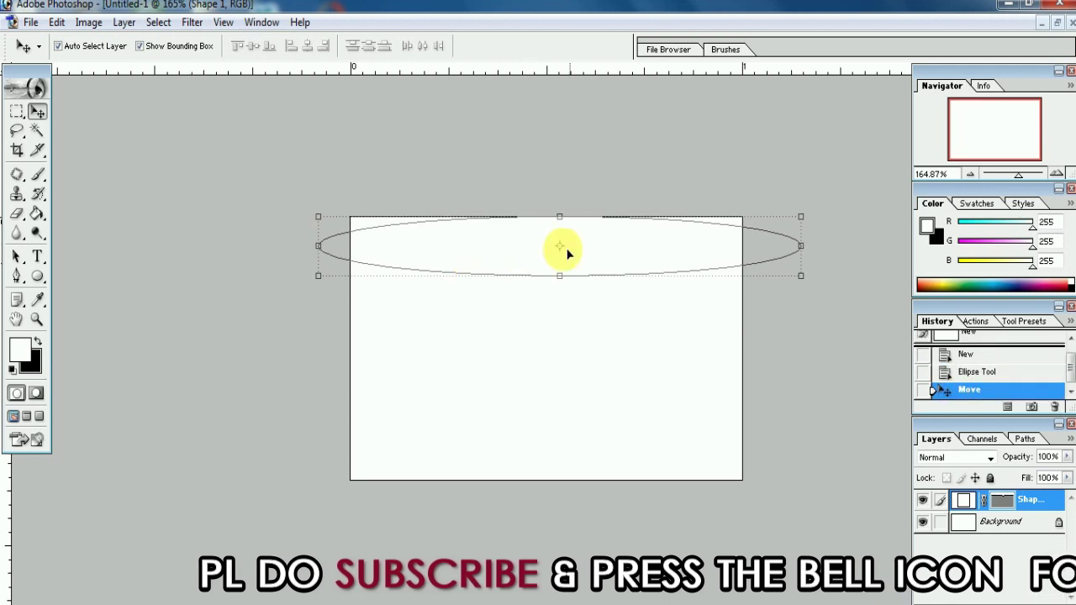
drag(565, 215, 560, 178)
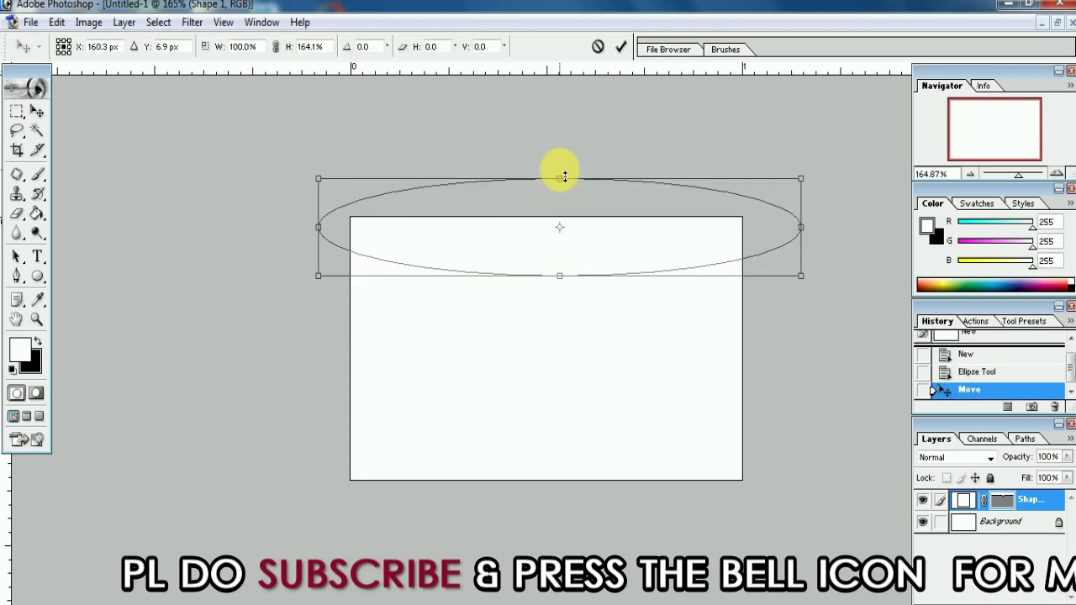
mouse_move(560, 275)
mouse_down()
mouse_move(560, 288)
mouse_move(565, 278)
mouse_up()
key(Down)
key(Down)
key(Down)
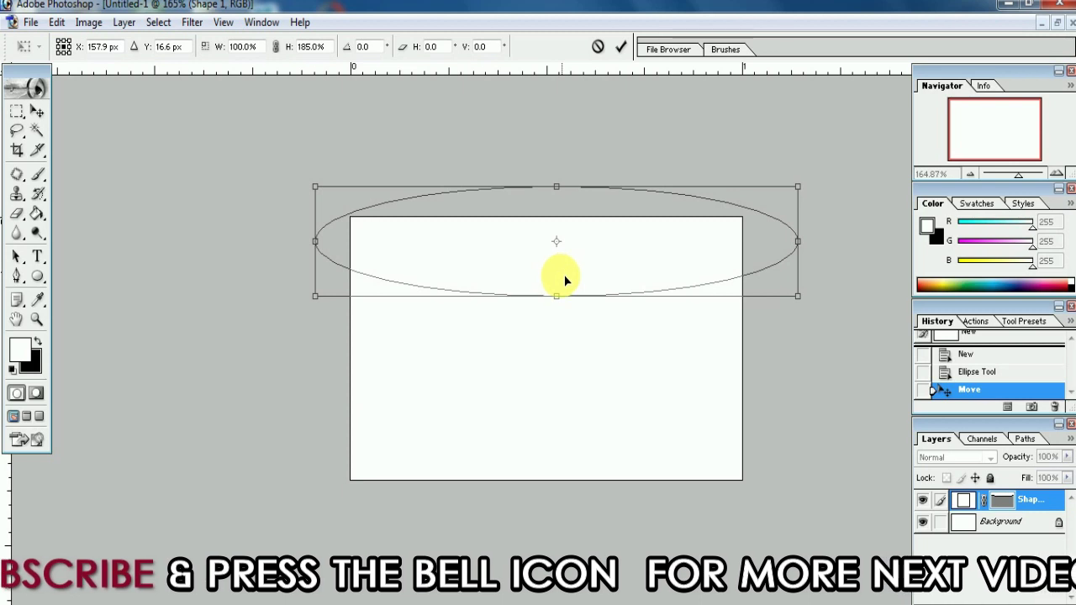
drag(564, 278, 565, 263)
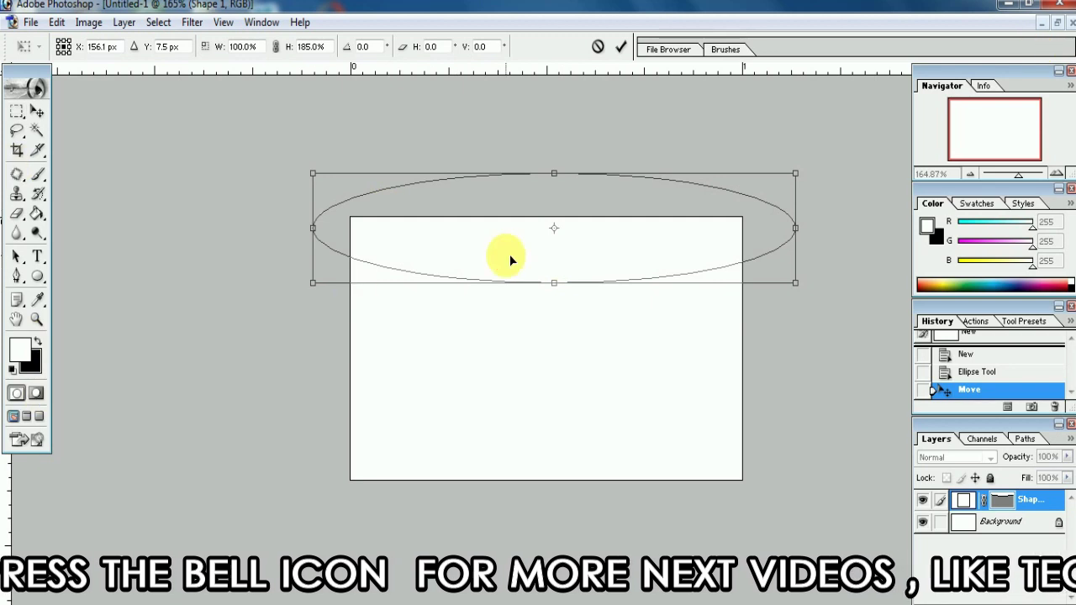
key(Return)
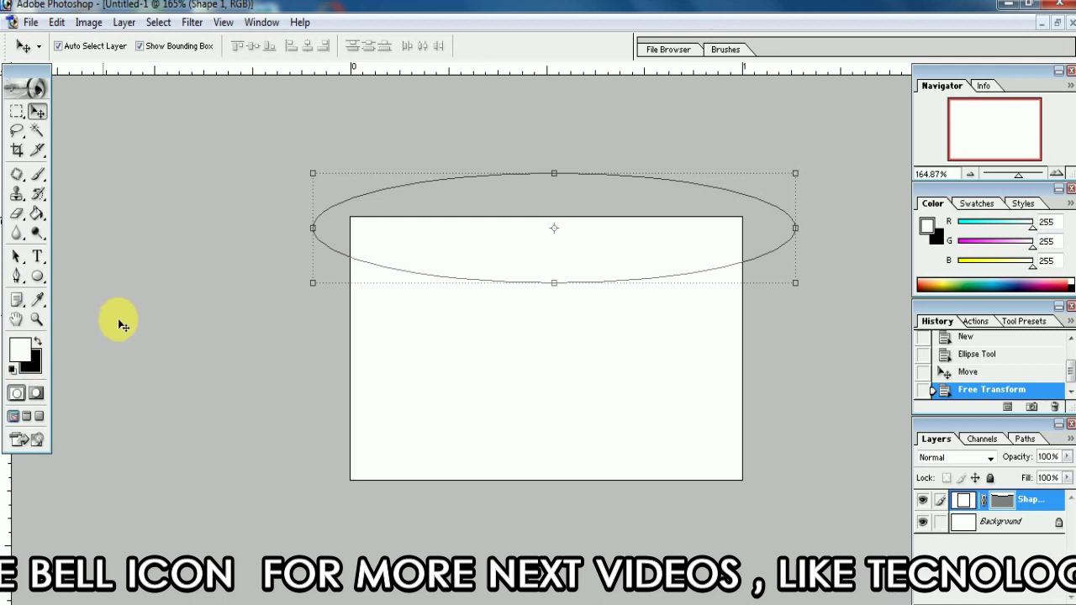
Set the foreground colour to blue 0042FF and merge visible layers into the background
click(37, 213)
click(110, 233)
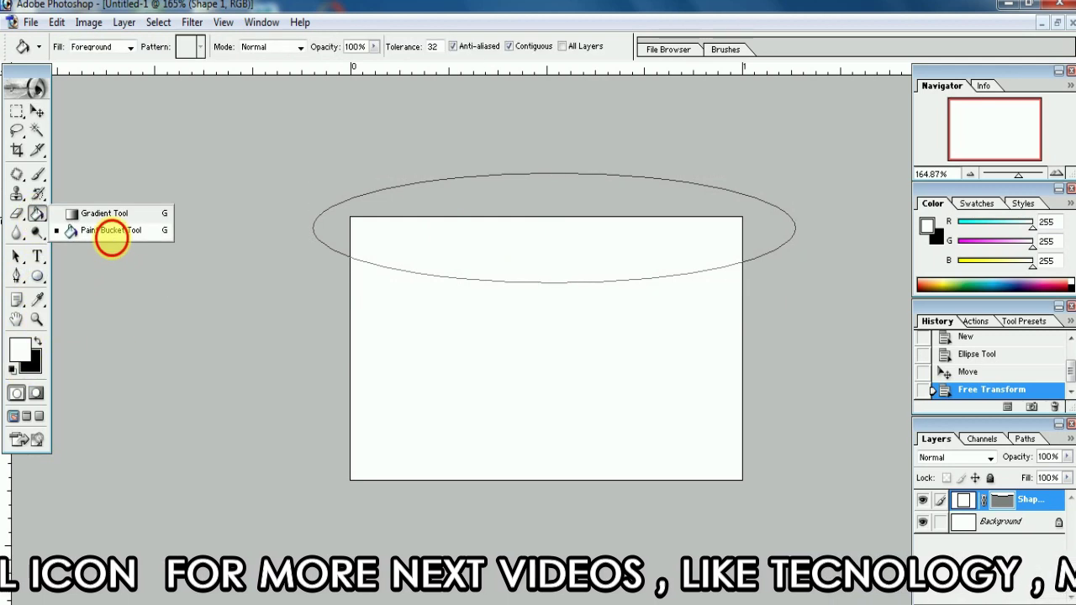
click(19, 349)
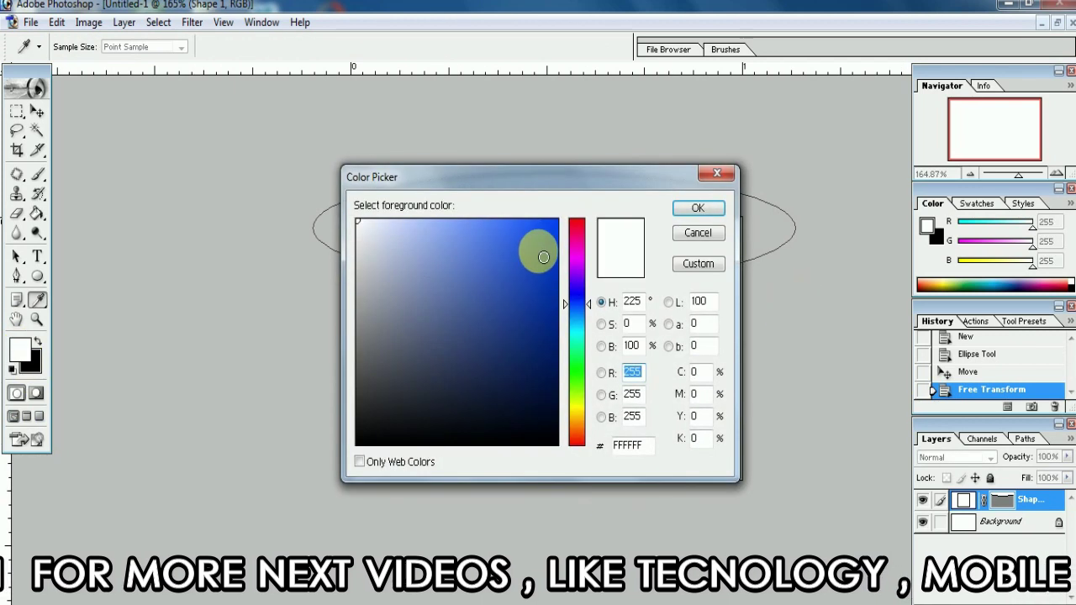
click(557, 221)
click(692, 211)
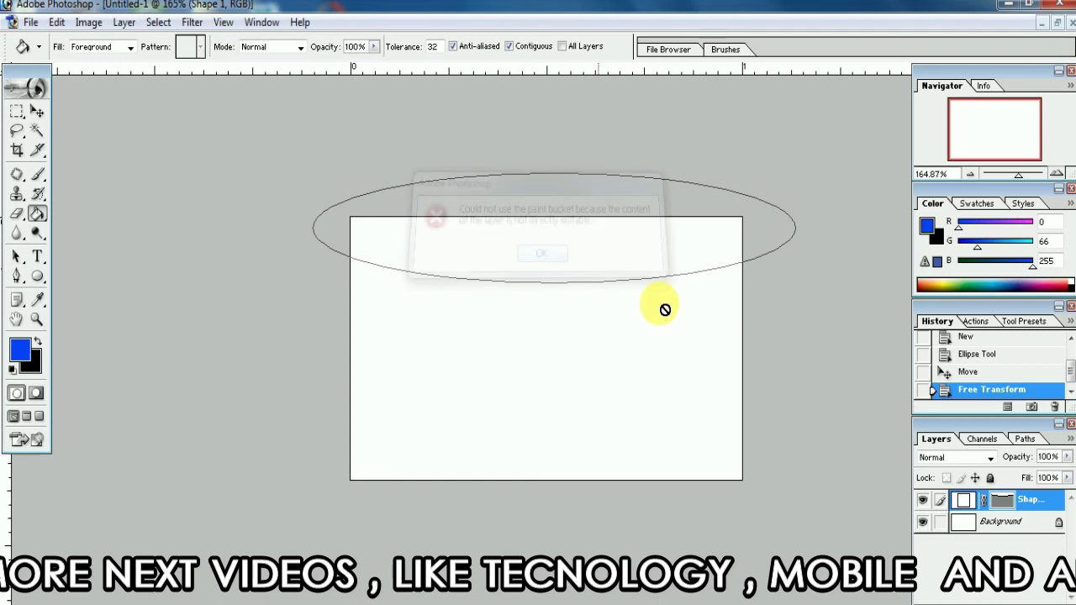
key(shift+ctrl+e)
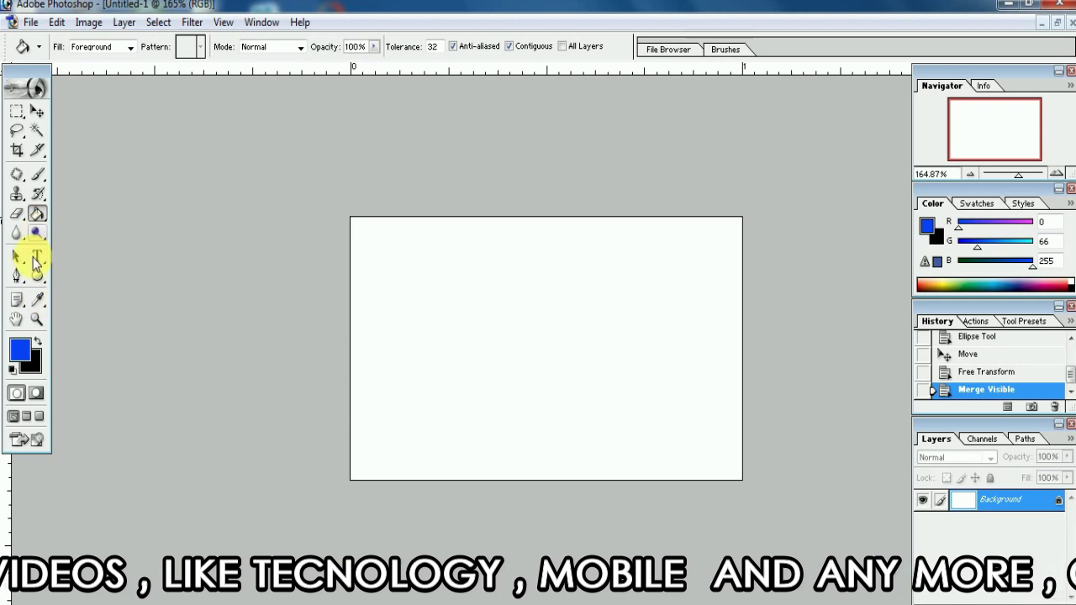
Draw a wide blue ellipse over the card's top, stretch it upward, and merge it into the background
click(37, 277)
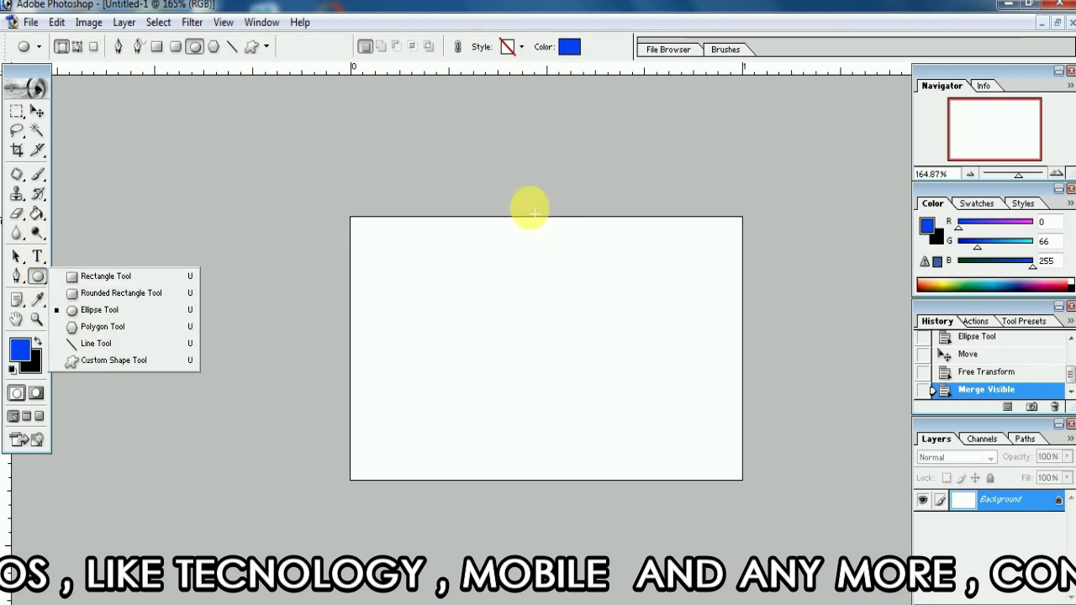
drag(349, 200, 768, 277)
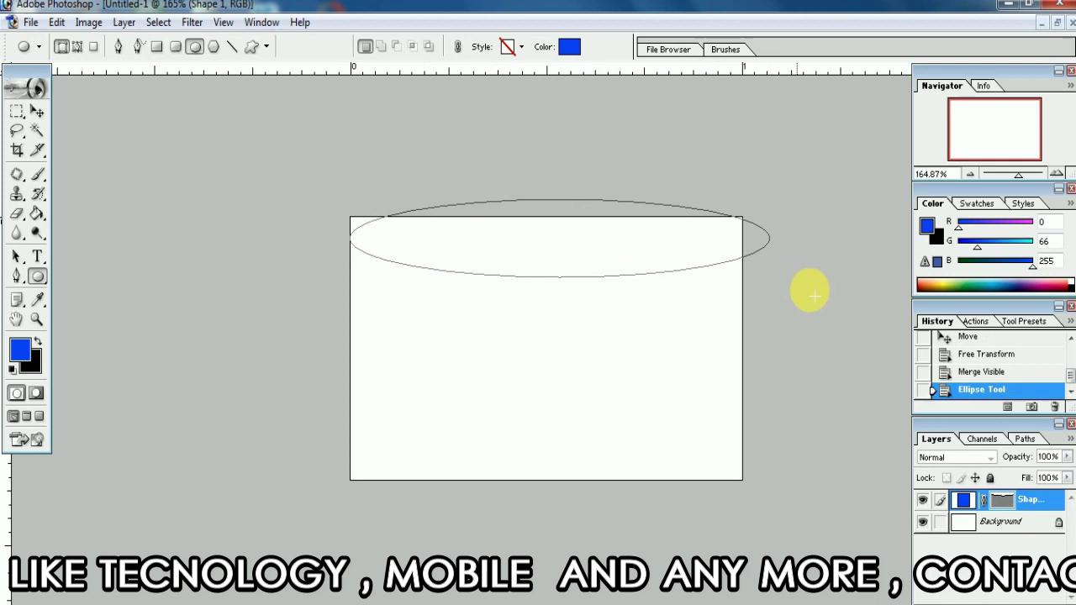
click(37, 111)
drag(505, 242, 493, 247)
drag(541, 202, 554, 175)
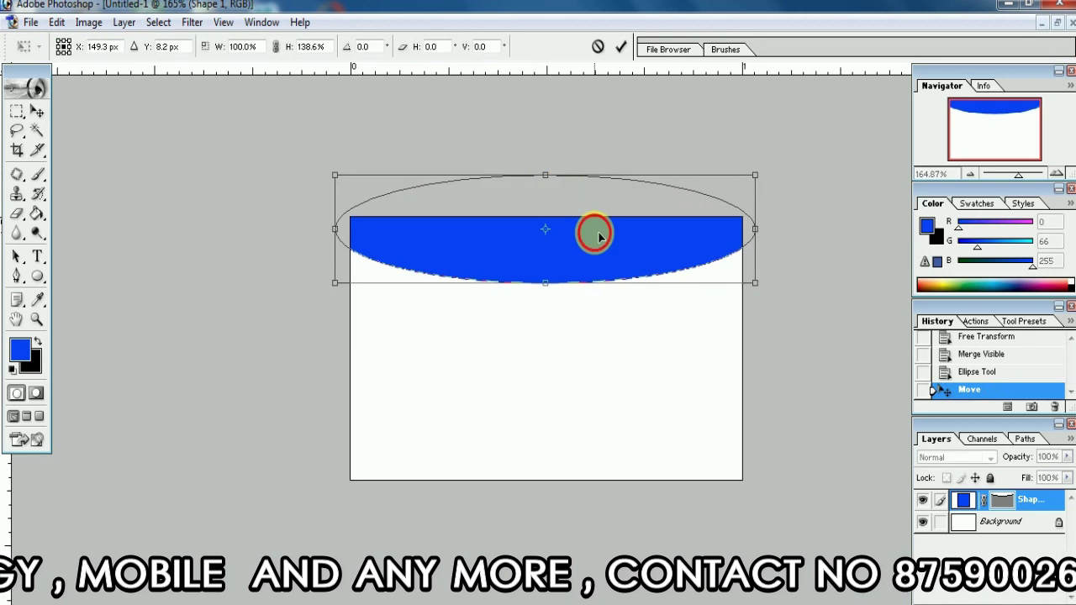
drag(600, 237, 602, 238)
key(Return)
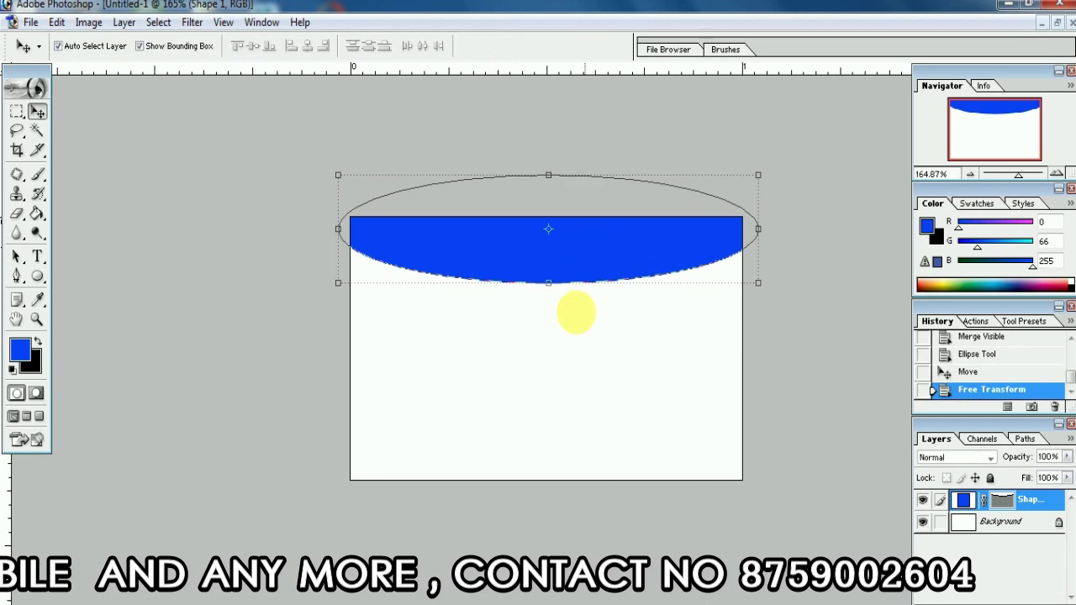
click(567, 375)
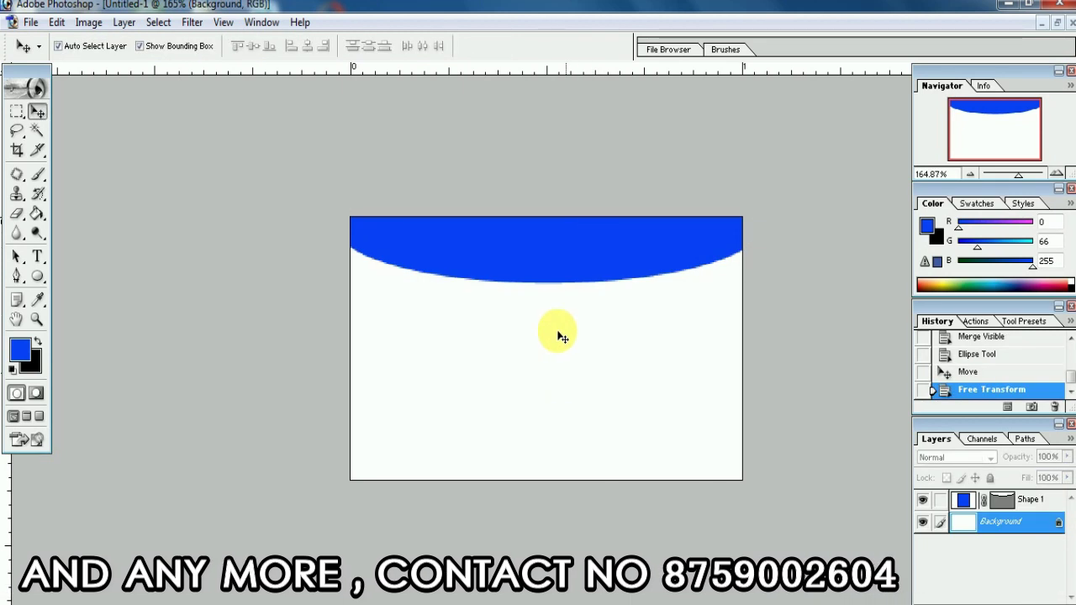
key(ctrl+shift+e)
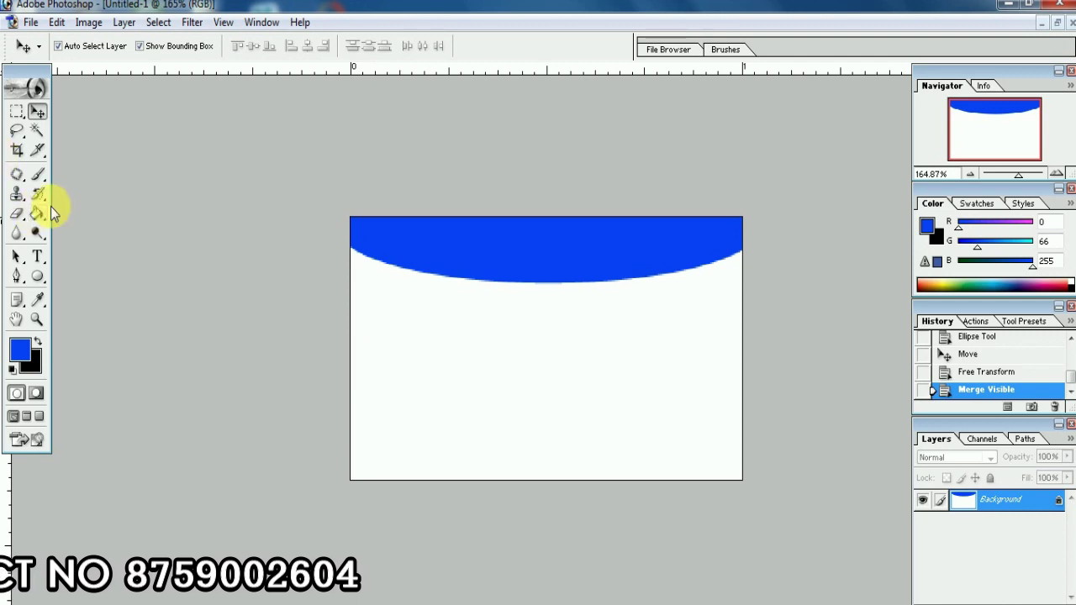
Draw a blue rounded-rectangle bar along the card's bottom, trim its left end, and nudge it down
click(37, 277)
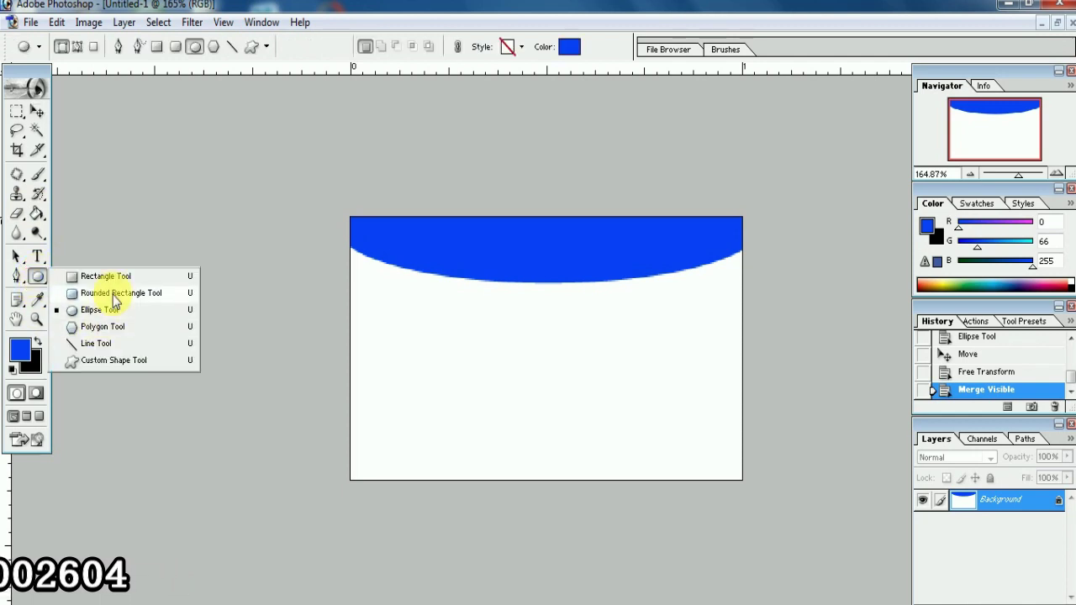
click(115, 296)
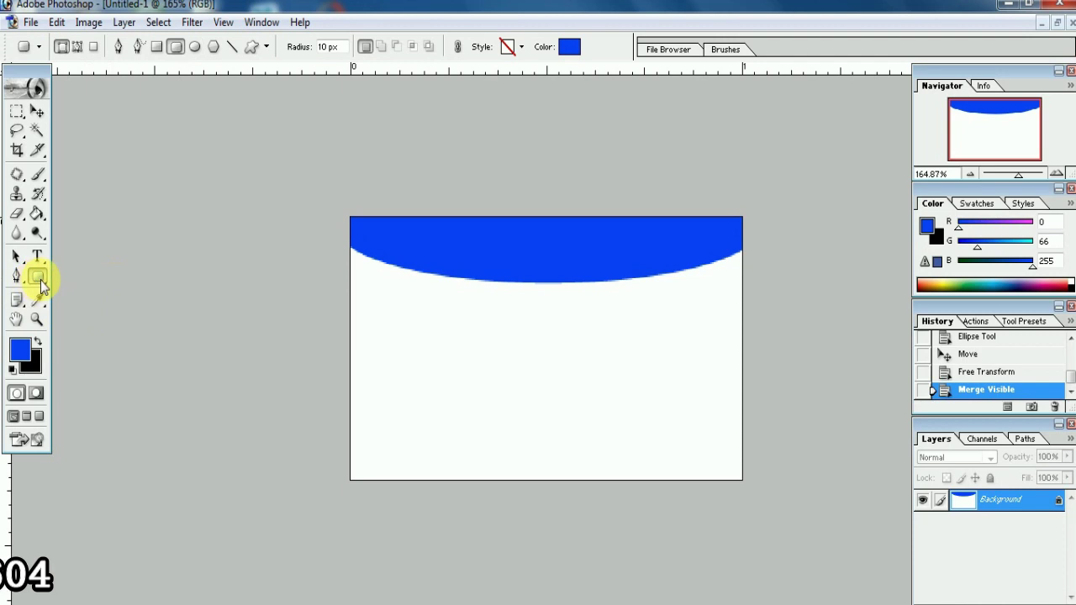
mouse_move(349, 450)
mouse_down()
mouse_move(762, 494)
mouse_move(740, 476)
mouse_up()
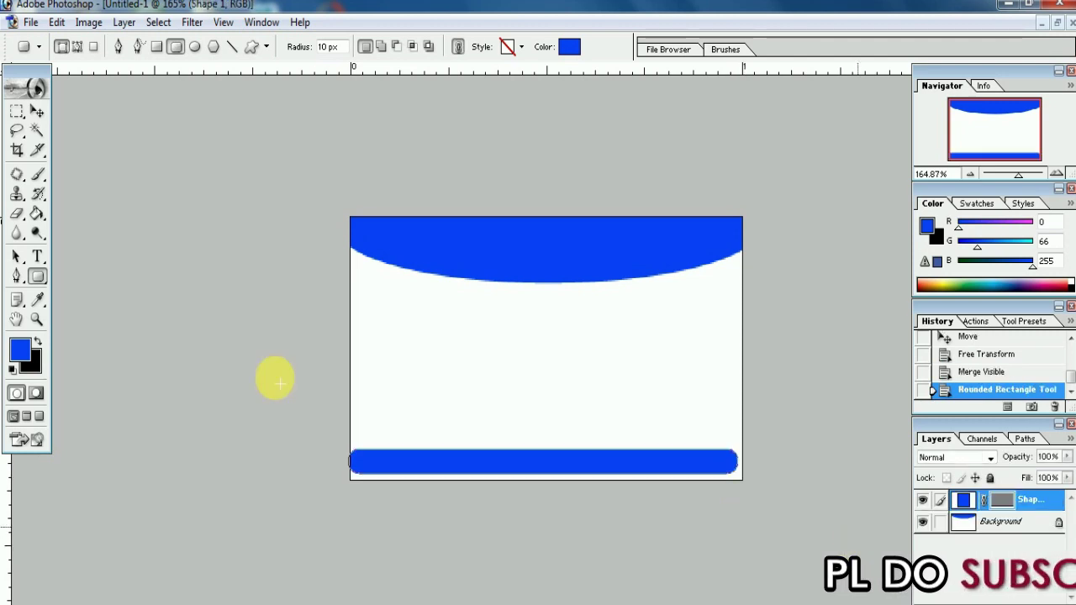
click(37, 111)
click(350, 469)
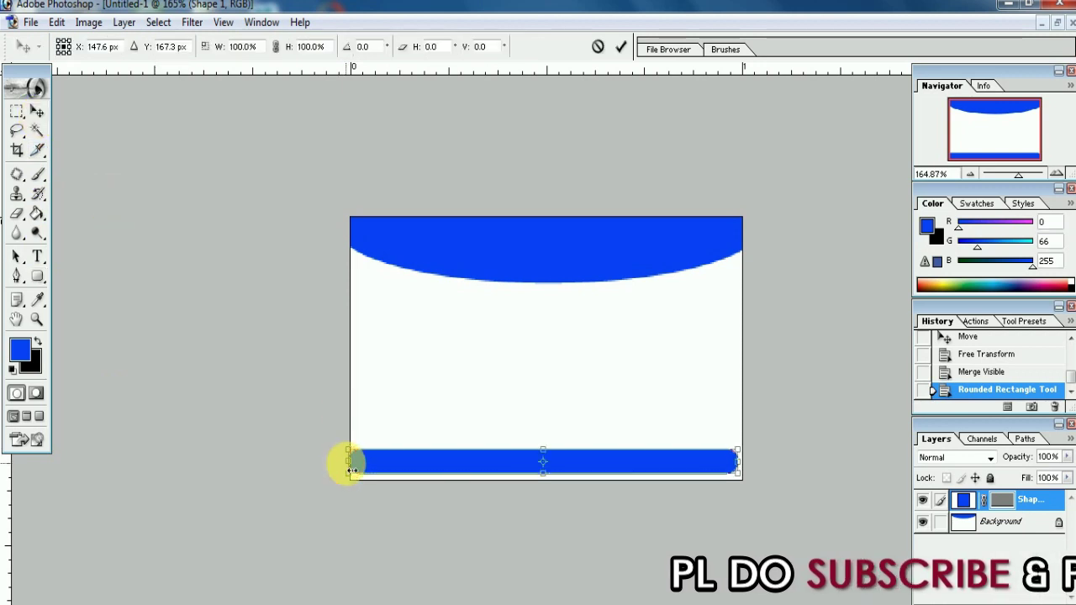
drag(356, 468, 352, 469)
key(Return)
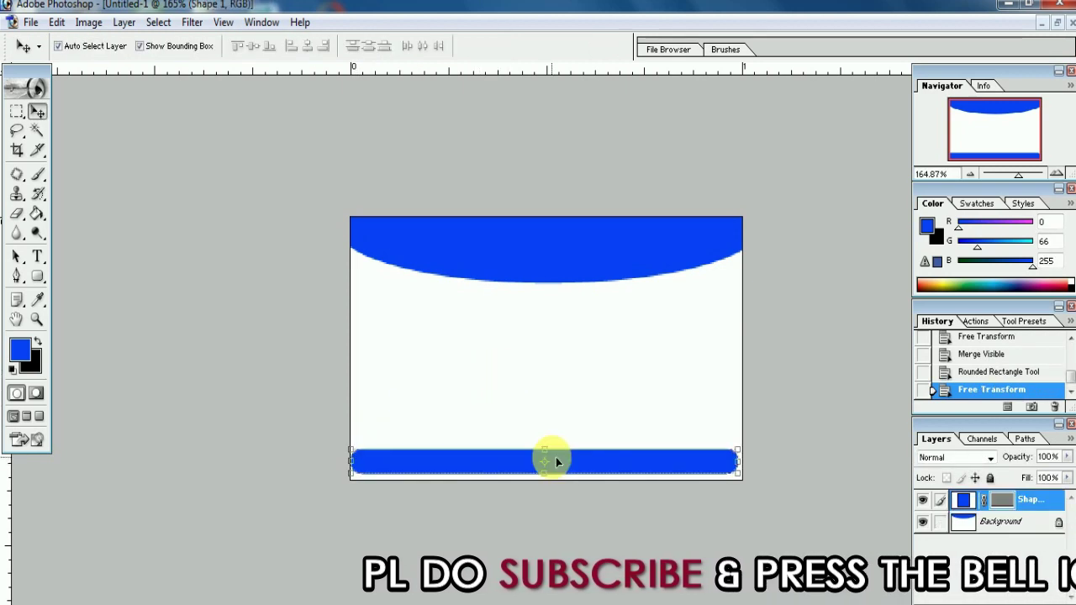
key(Down)
key(Down)
key(Down)
Nudge the bottom bar down once more and merge it into the background
click(579, 404)
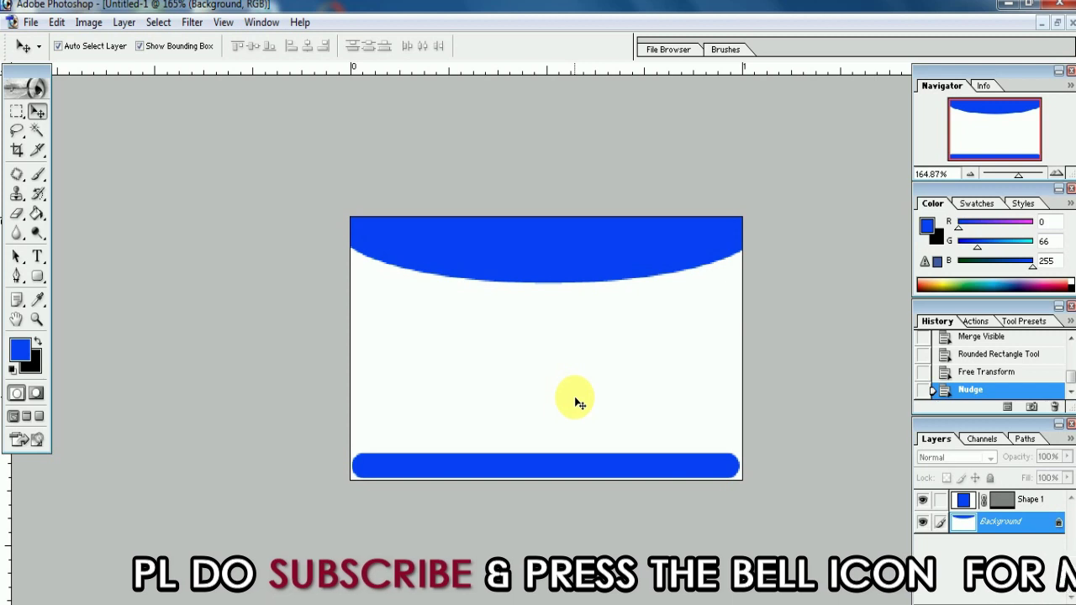
click(590, 459)
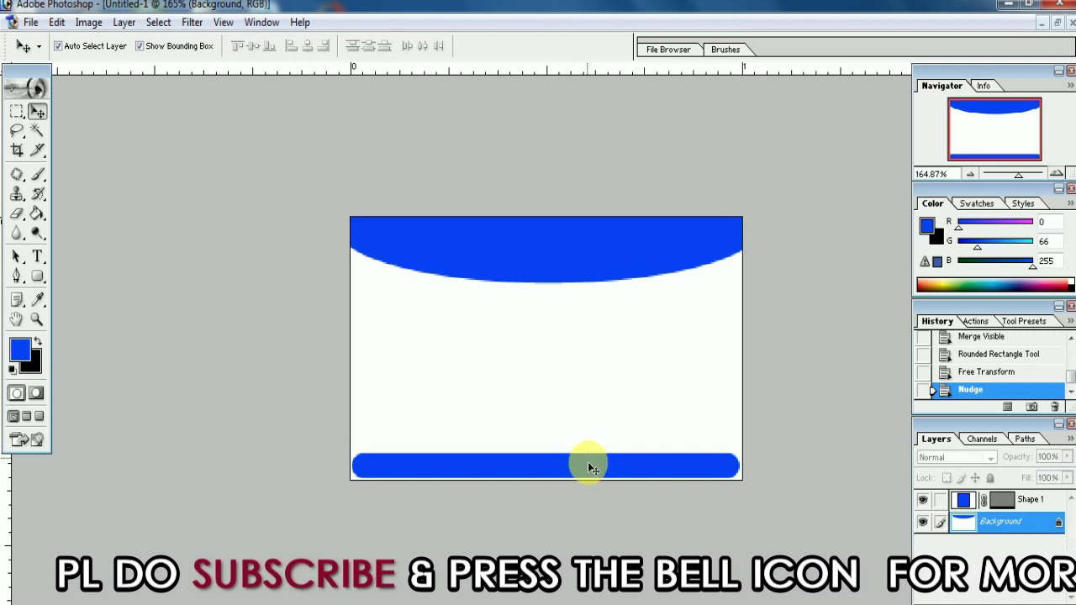
click(588, 461)
key(Down)
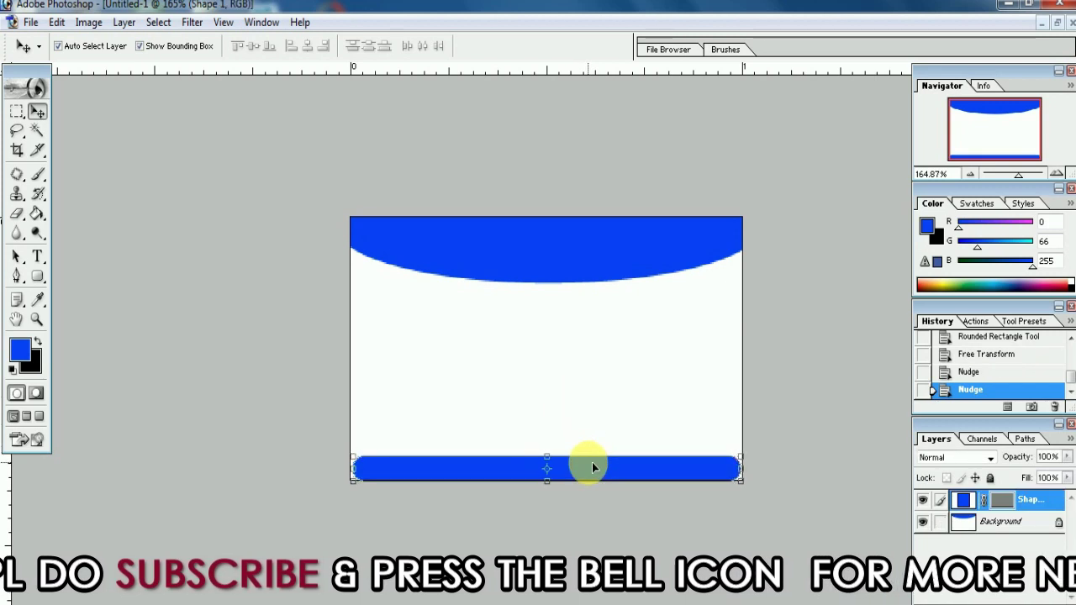
click(624, 392)
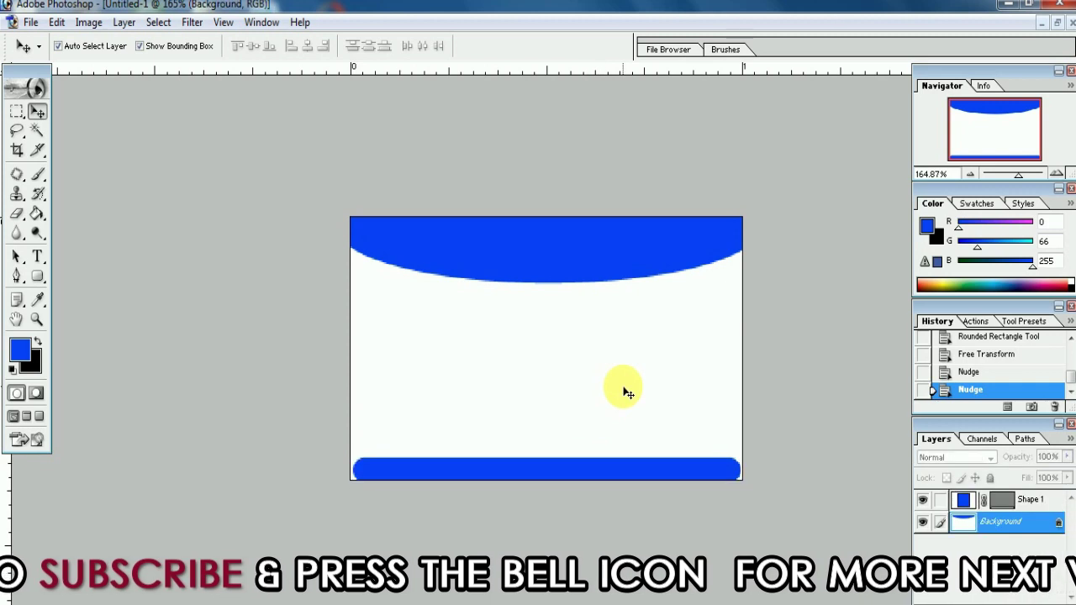
key(ctrl+shift+e)
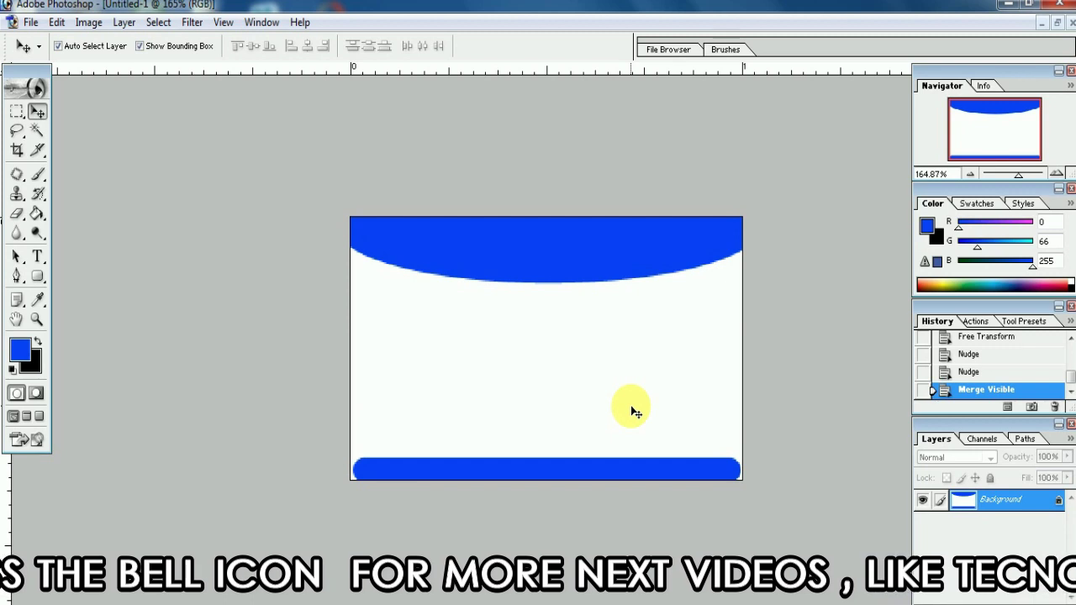
Select the Rounded Rectangle Tool and set its shape colour to grey 176, 176, 176
click(39, 261)
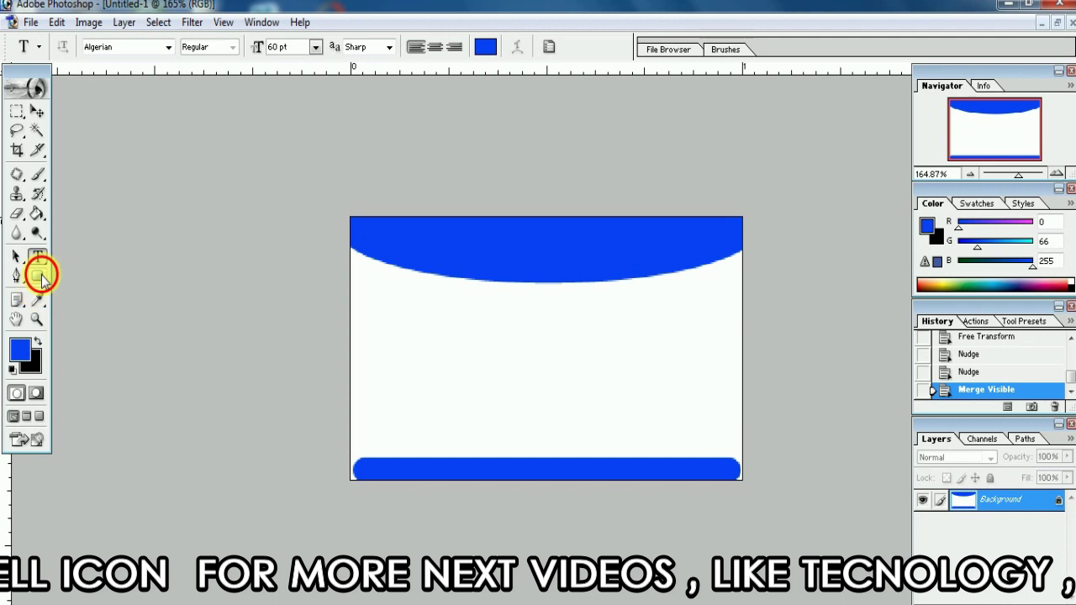
click(39, 277)
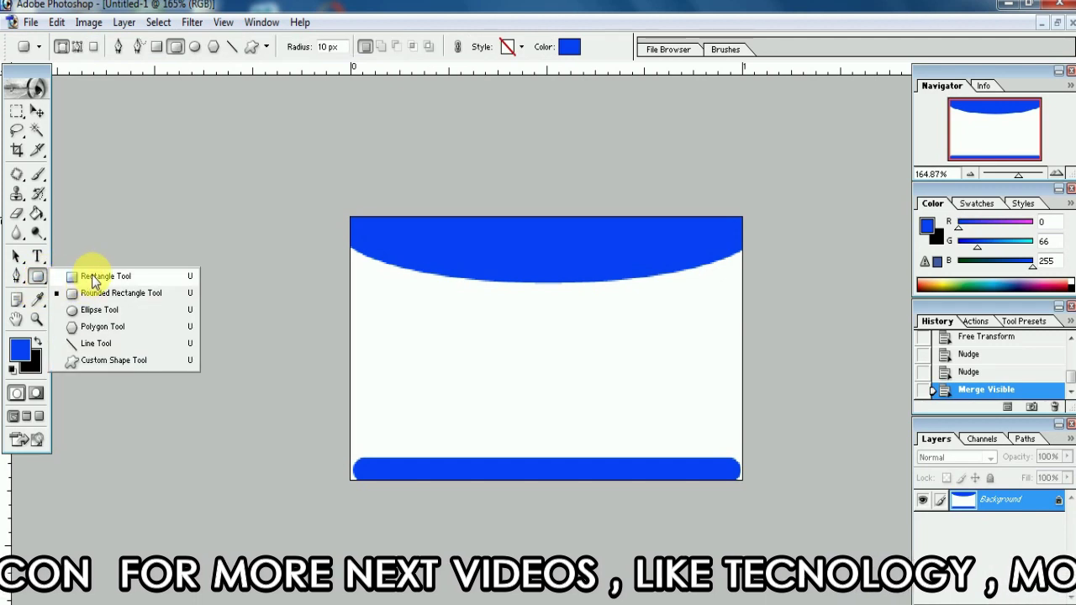
click(94, 290)
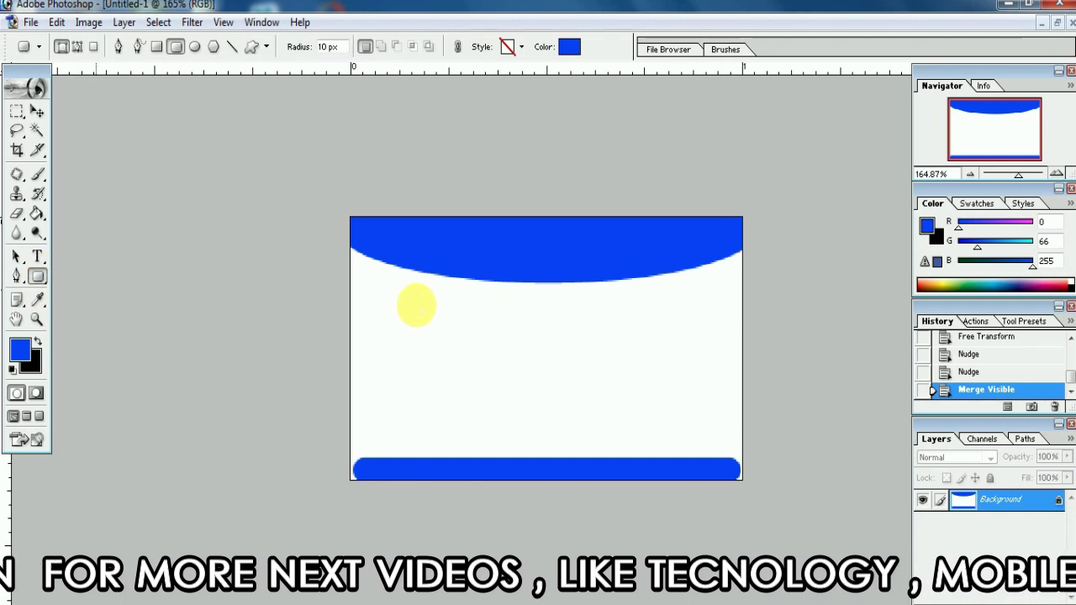
click(569, 47)
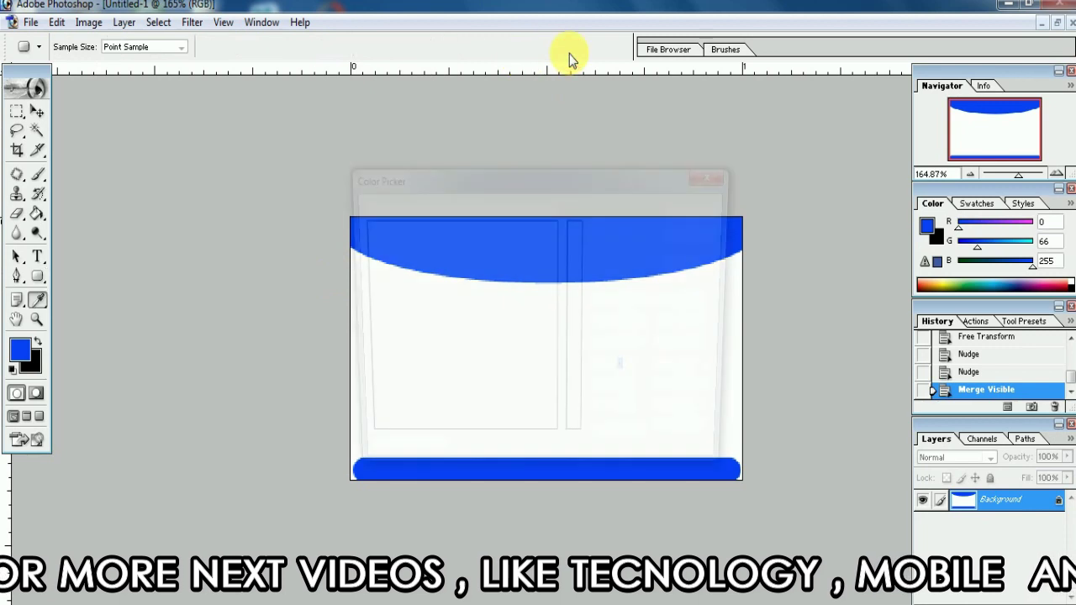
click(357, 222)
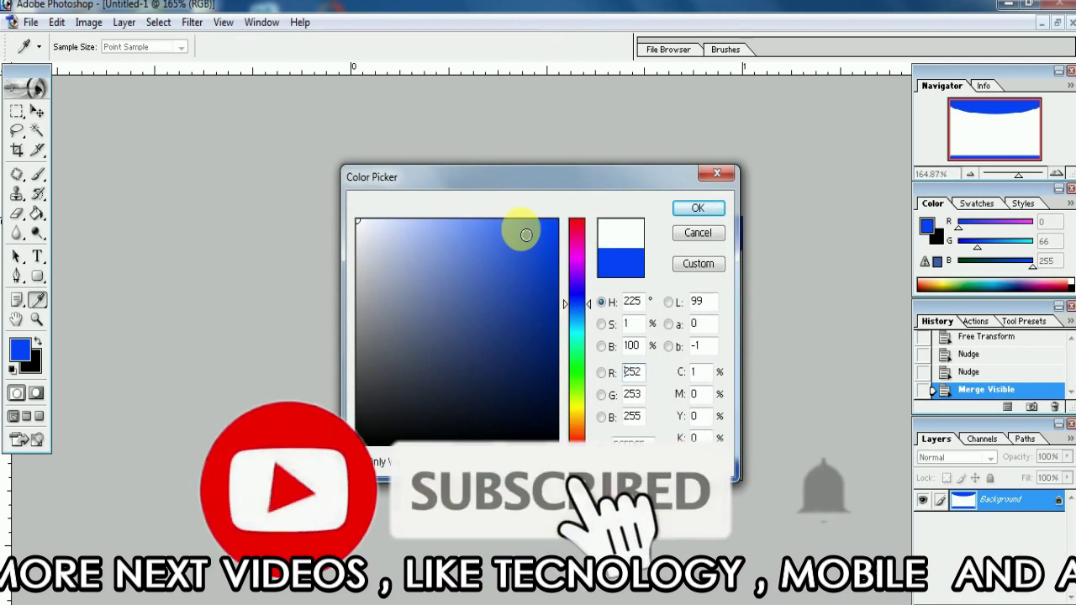
drag(354, 261, 359, 288)
click(698, 207)
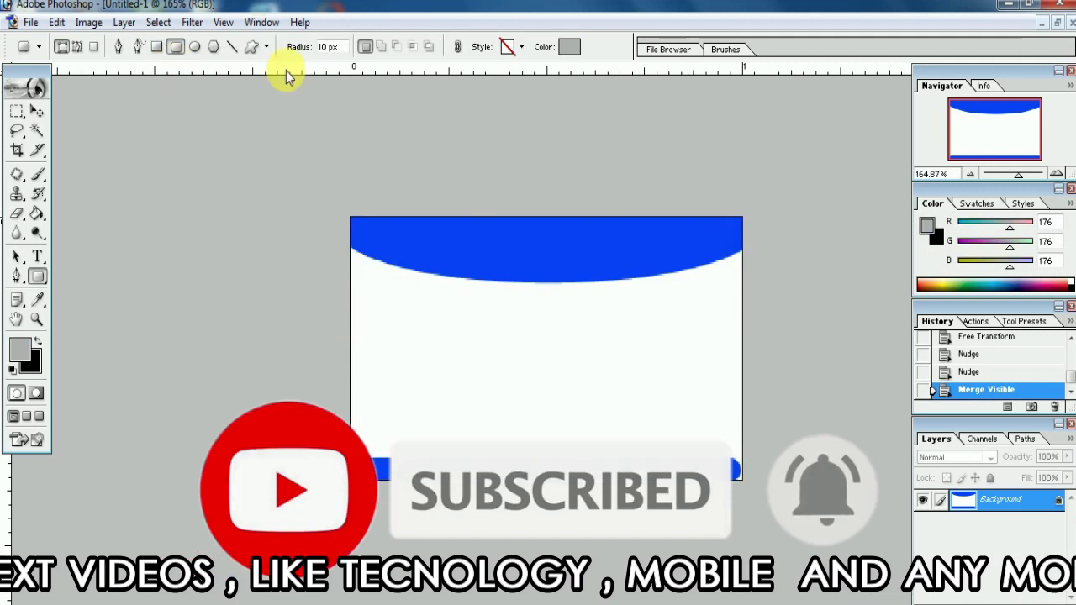
Set rounded-rectangle options to Square, From Center and Snap to Pixels
click(268, 48)
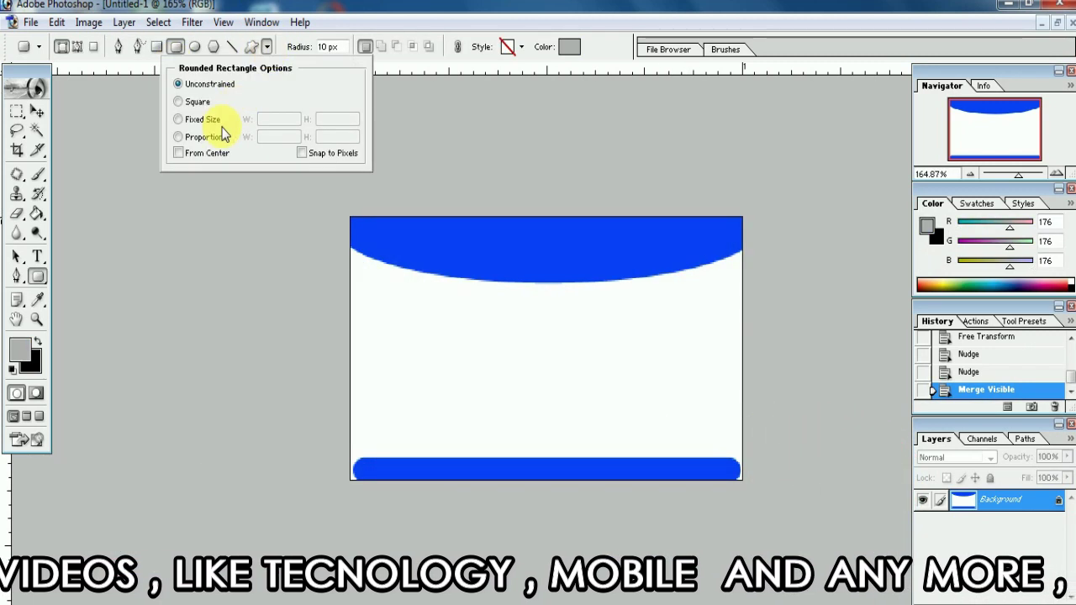
click(191, 102)
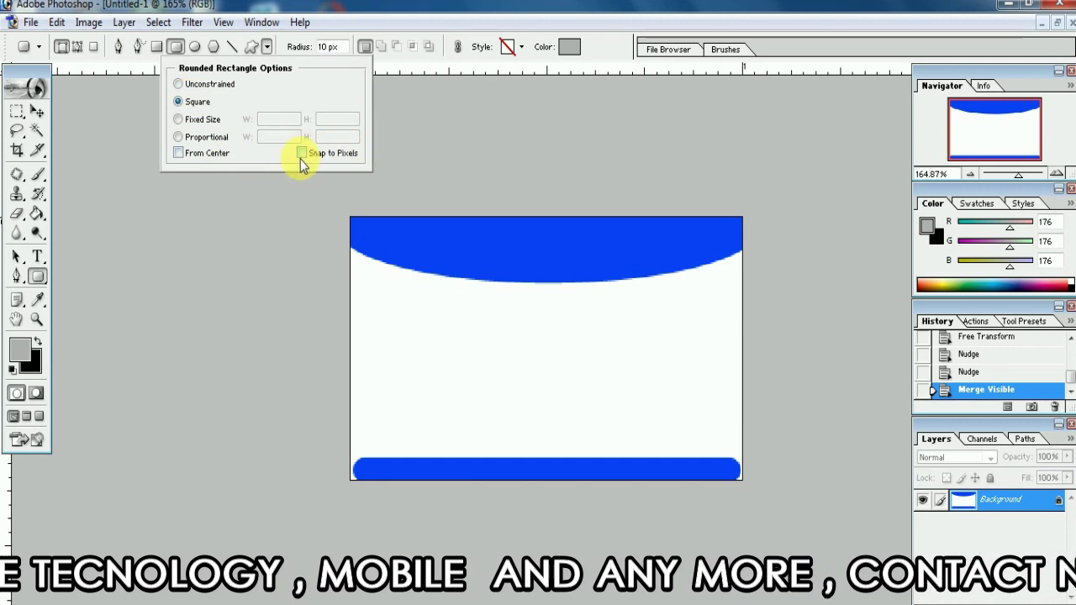
click(179, 153)
click(465, 148)
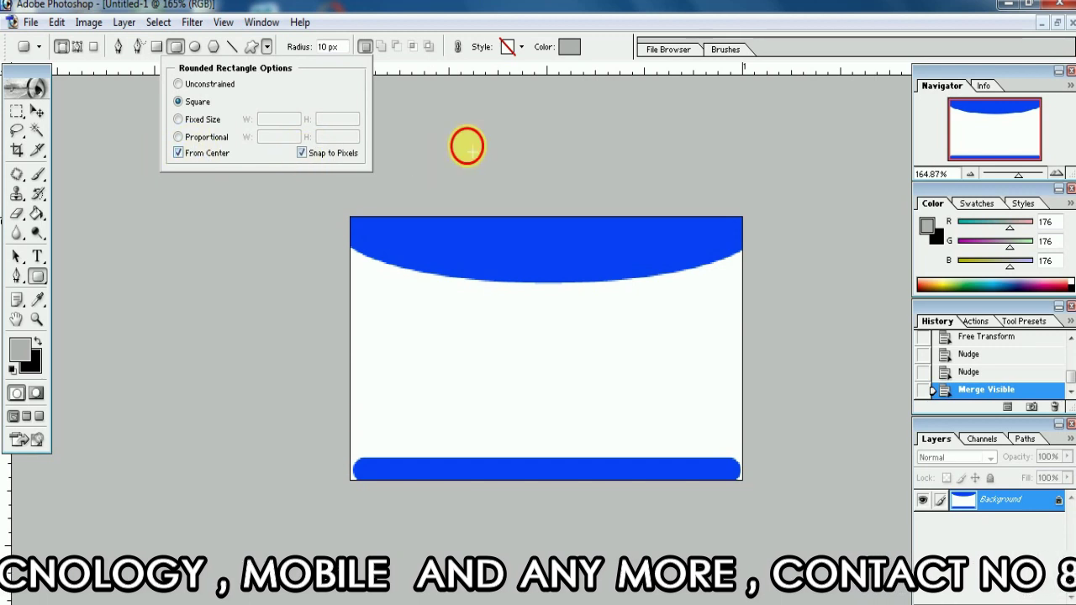
Draw a grey rounded box, shrink and nudge it onto the card's left side, then merge visible
drag(370, 297, 293, 210)
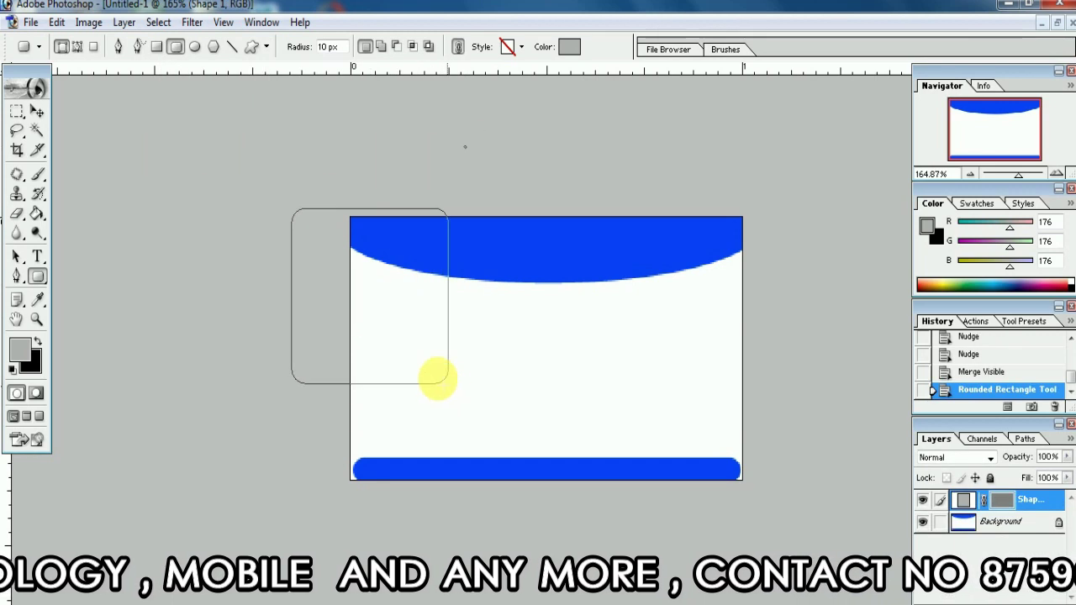
click(37, 111)
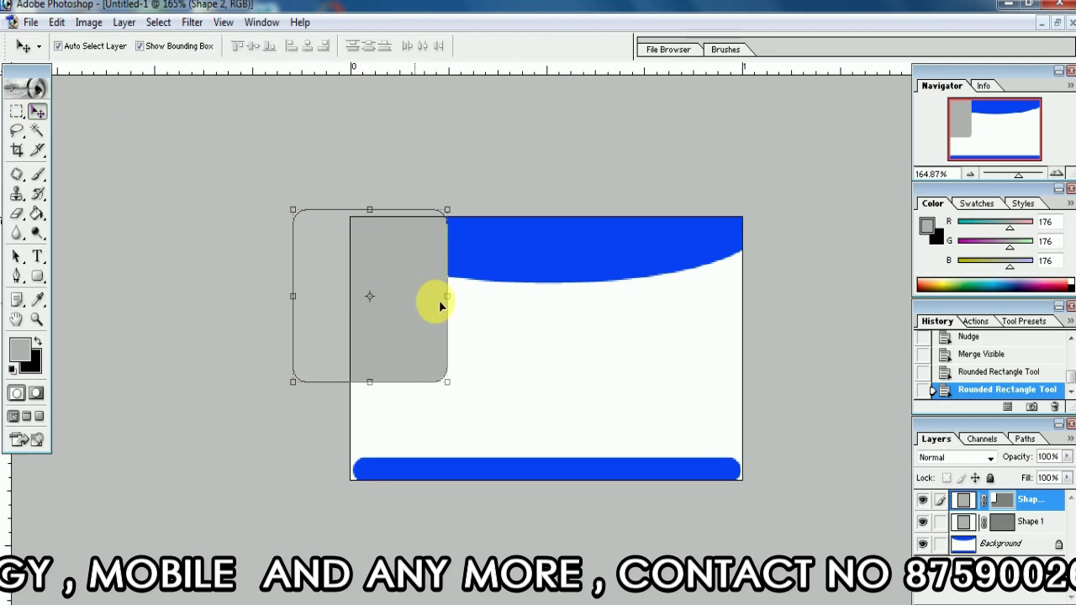
drag(454, 326, 511, 378)
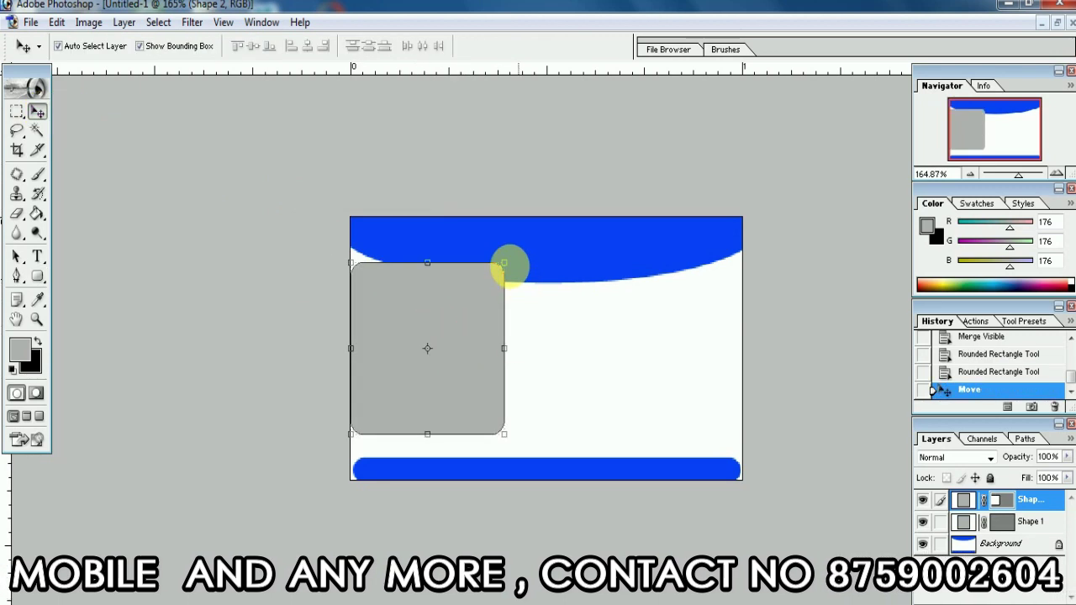
drag(488, 297, 469, 316)
key(Right)
key(Right)
key(Right)
key(Right)
key(Right)
key(Right)
key(Right)
key(Right)
key(Right)
key(Up)
key(Up)
key(Up)
key(Right)
key(Up)
key(Up)
key(Up)
key(Right)
key(Right)
key(Right)
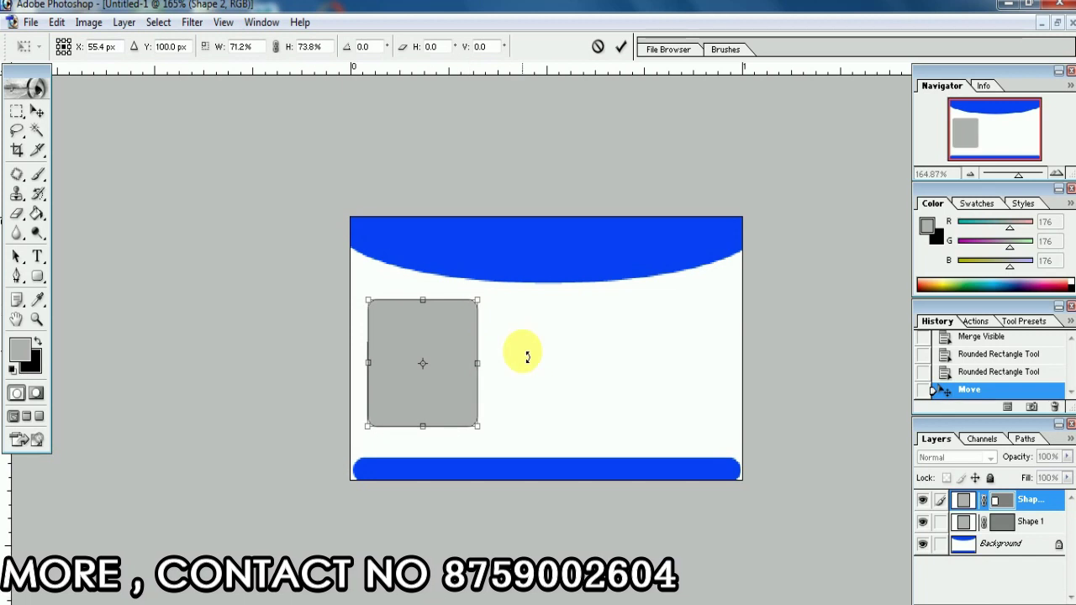
key(Return)
click(525, 357)
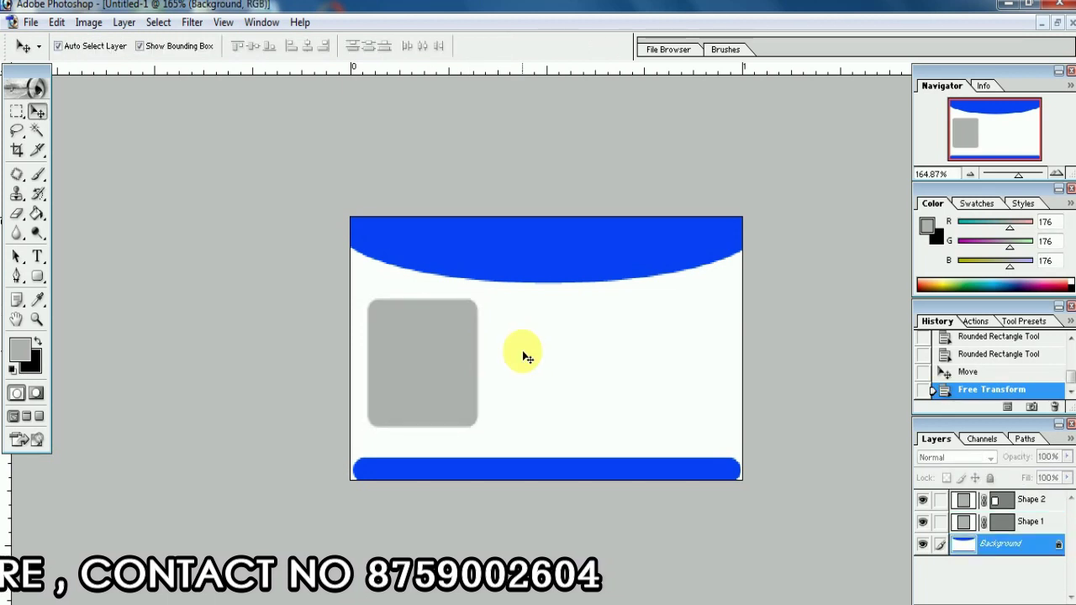
key(ctrl+shift+e)
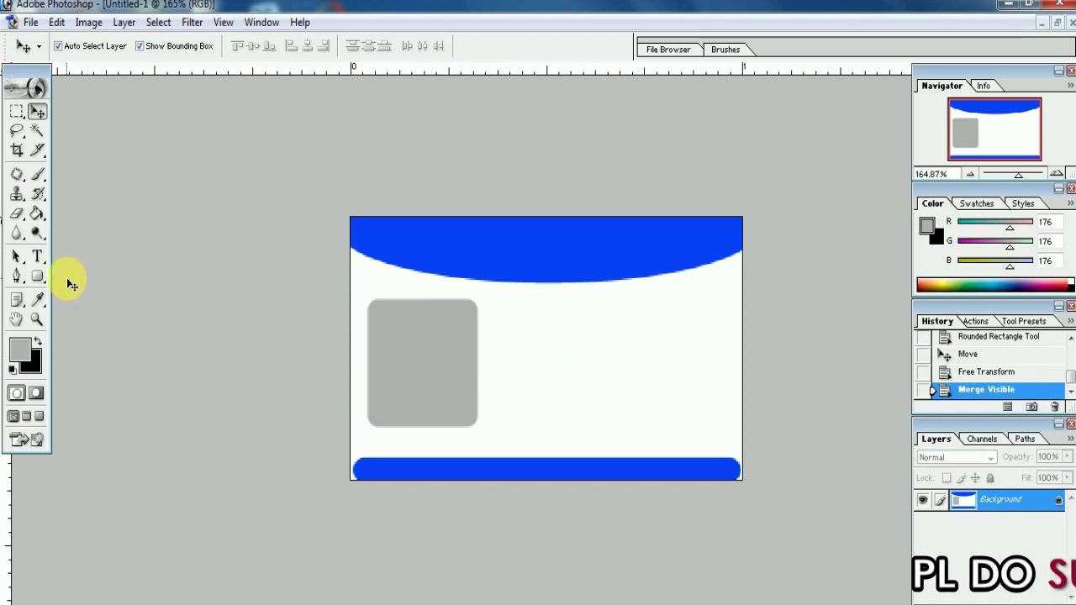
Start a text layer above the blue header and set the type size to 8 pt
click(37, 257)
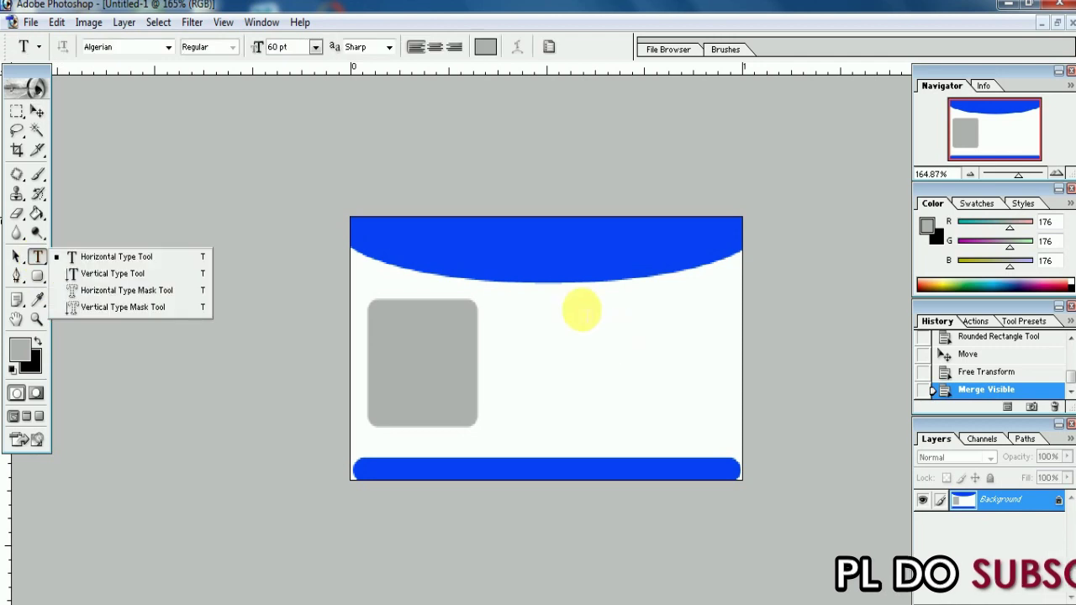
click(432, 186)
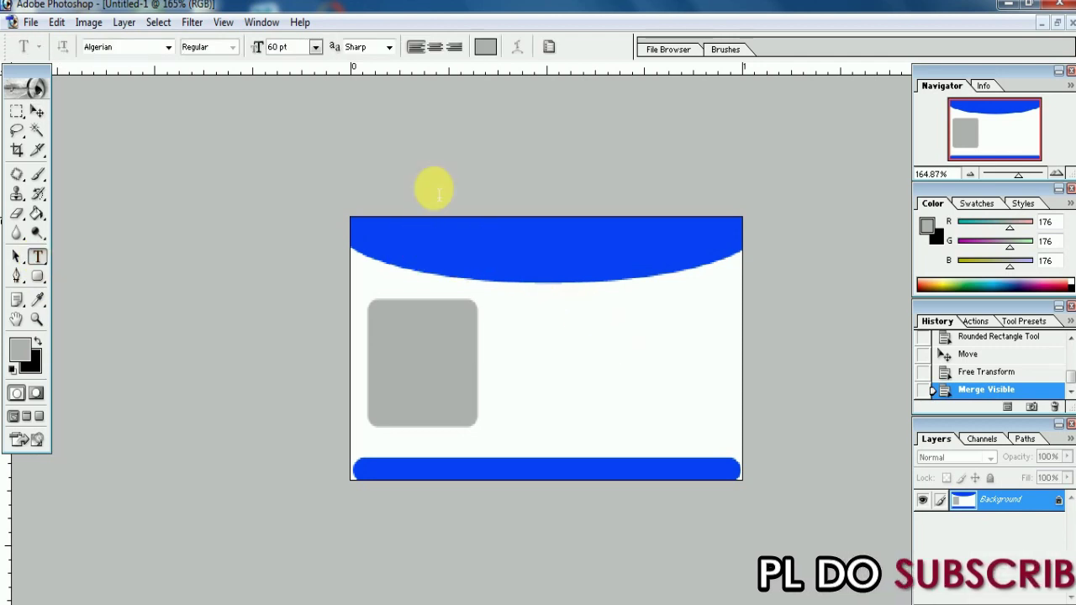
text(S)
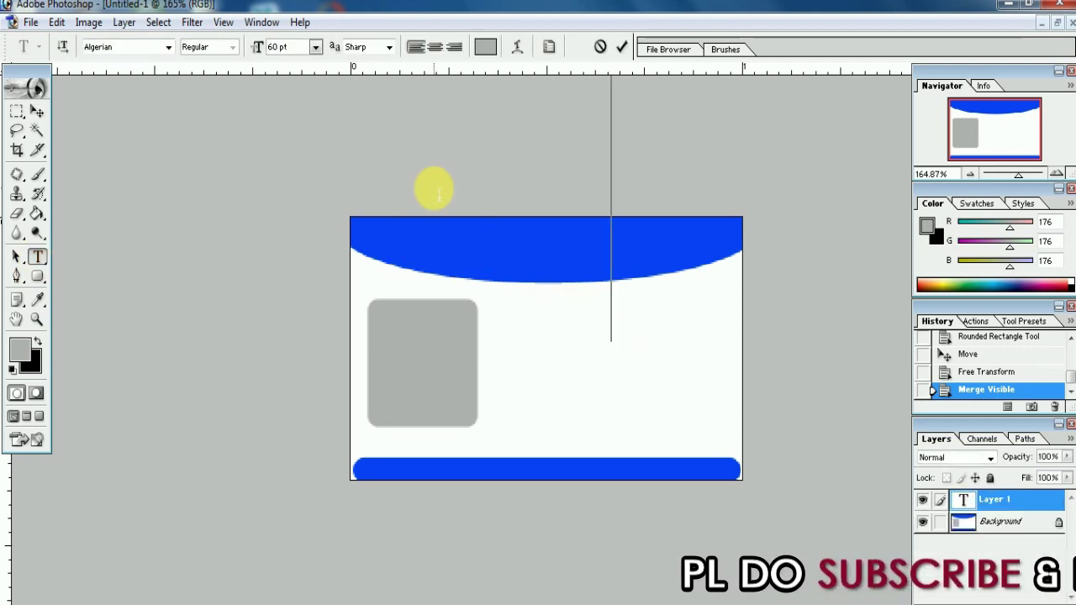
double_click(433, 187)
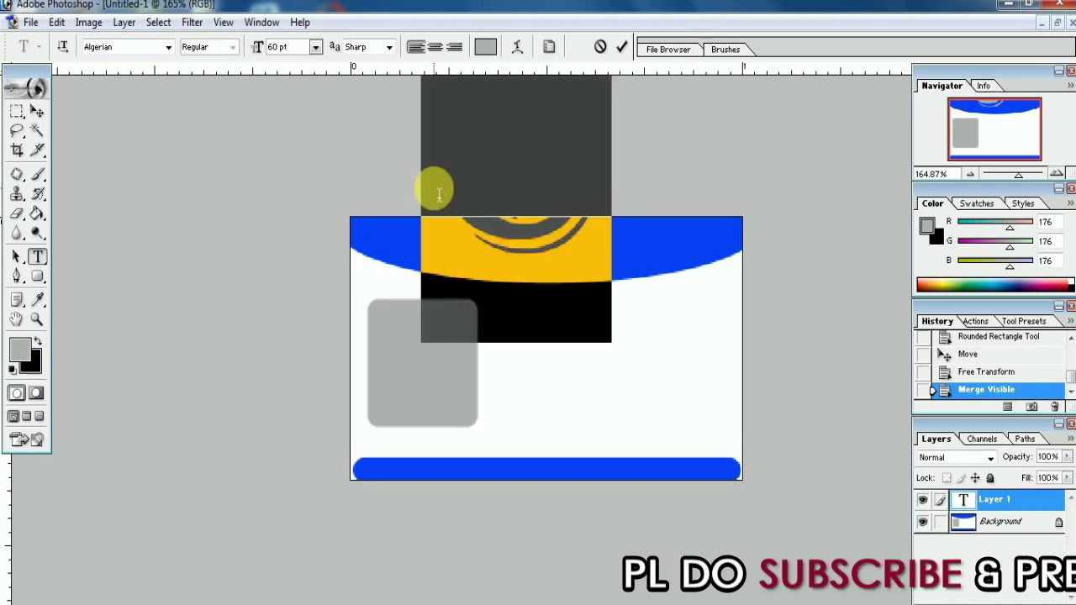
click(315, 47)
click(303, 112)
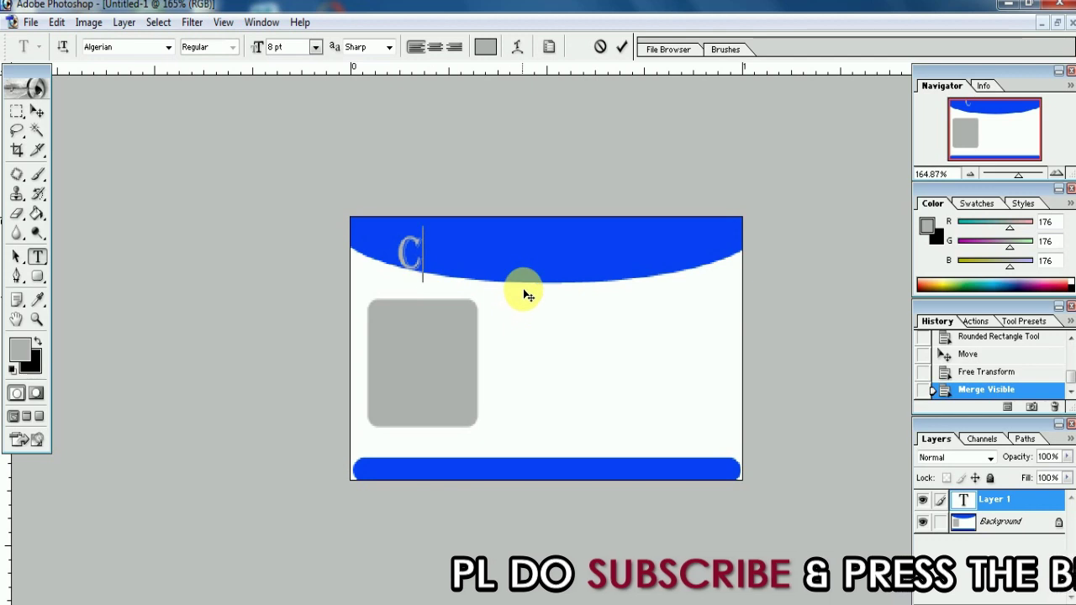
Make the text colour near-white
key(ctrl+a)
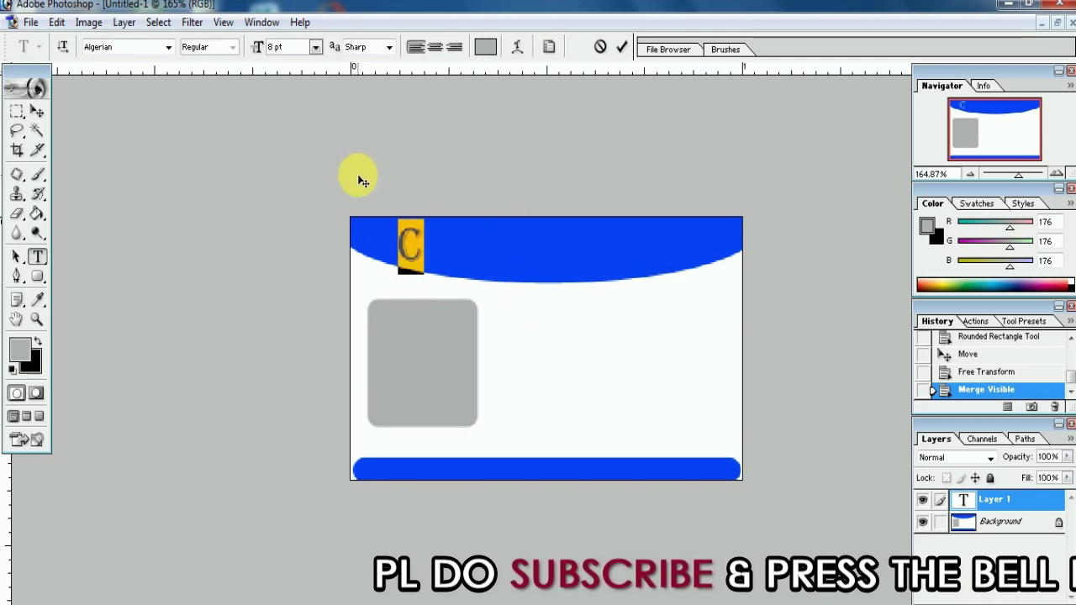
click(19, 348)
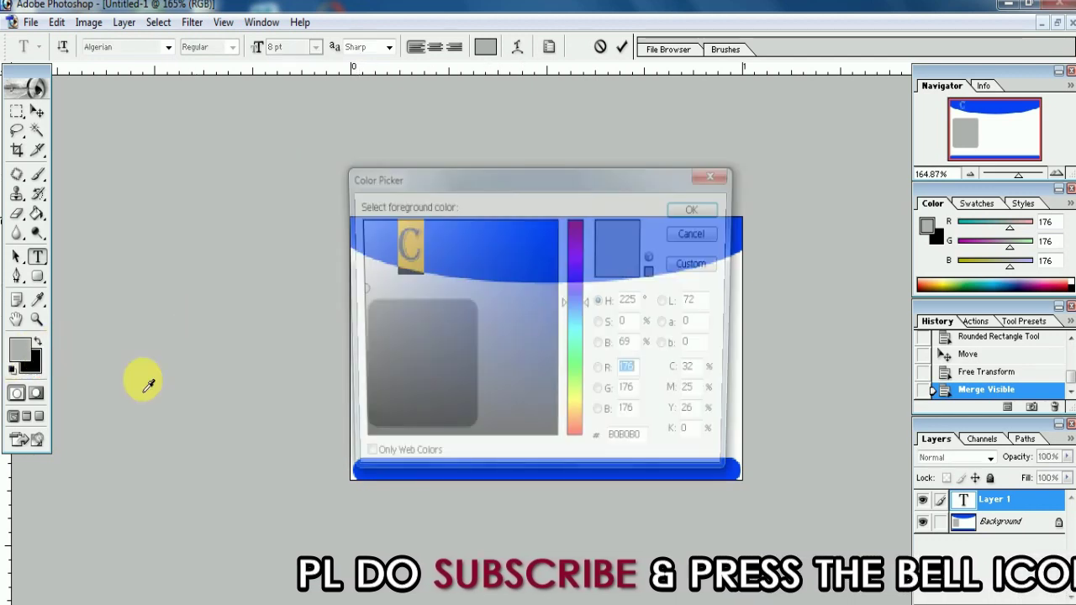
click(368, 220)
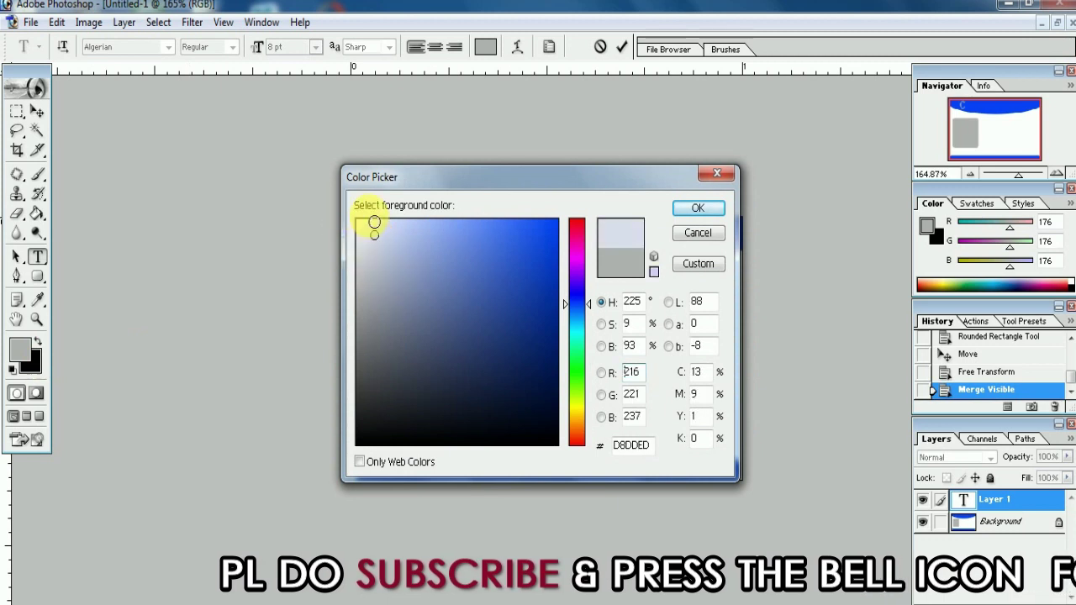
click(707, 217)
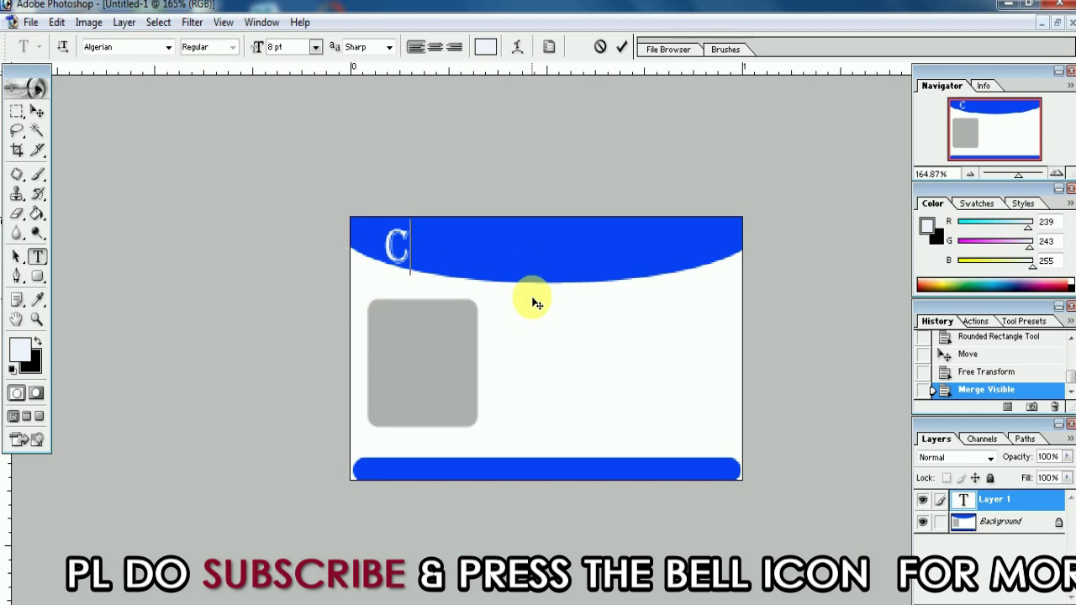
Switch the font to Arial and make the first letter a C
drag(385, 239, 427, 236)
click(134, 47)
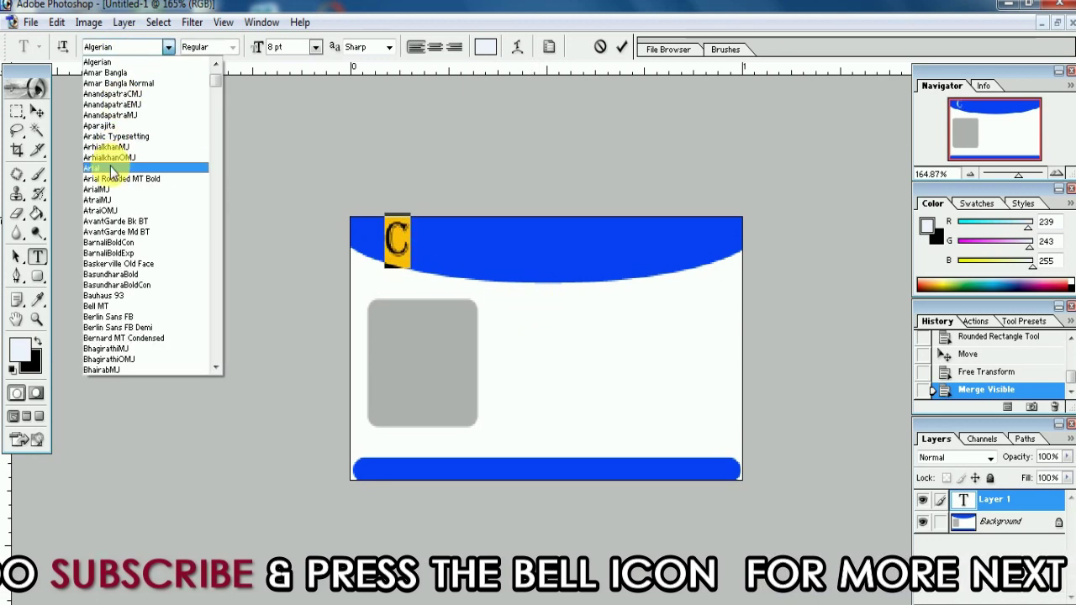
click(101, 168)
click(392, 240)
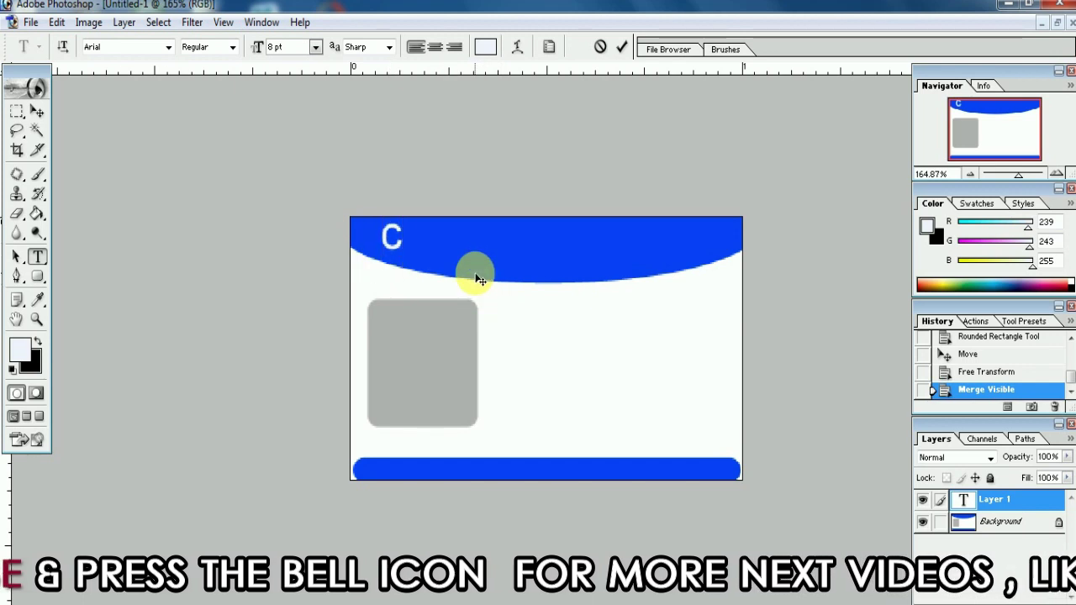
text(h)
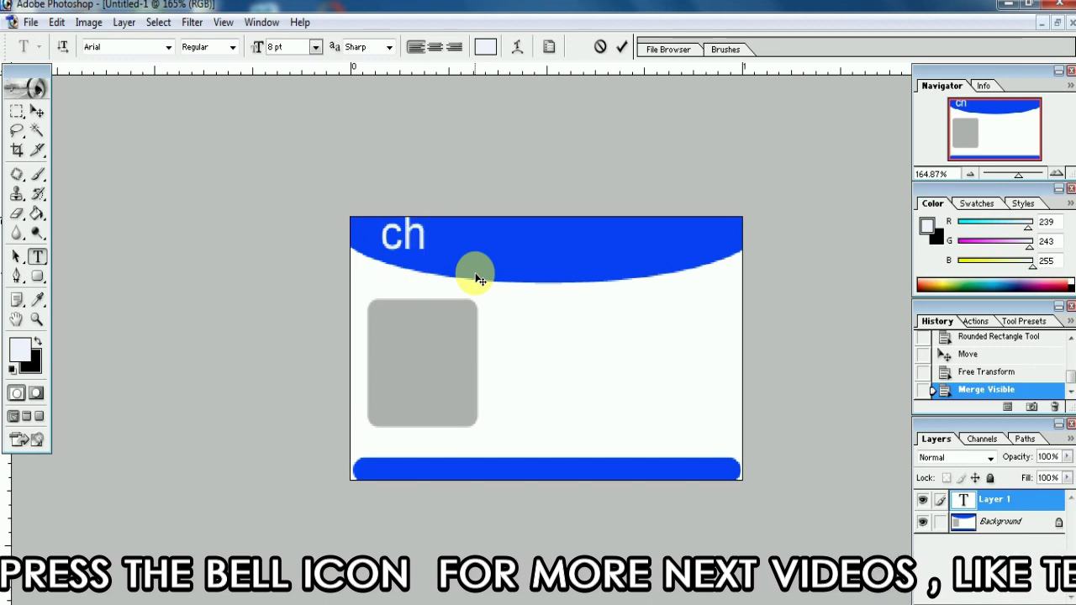
key(BackSpace)
key(BackSpace)
text(C)
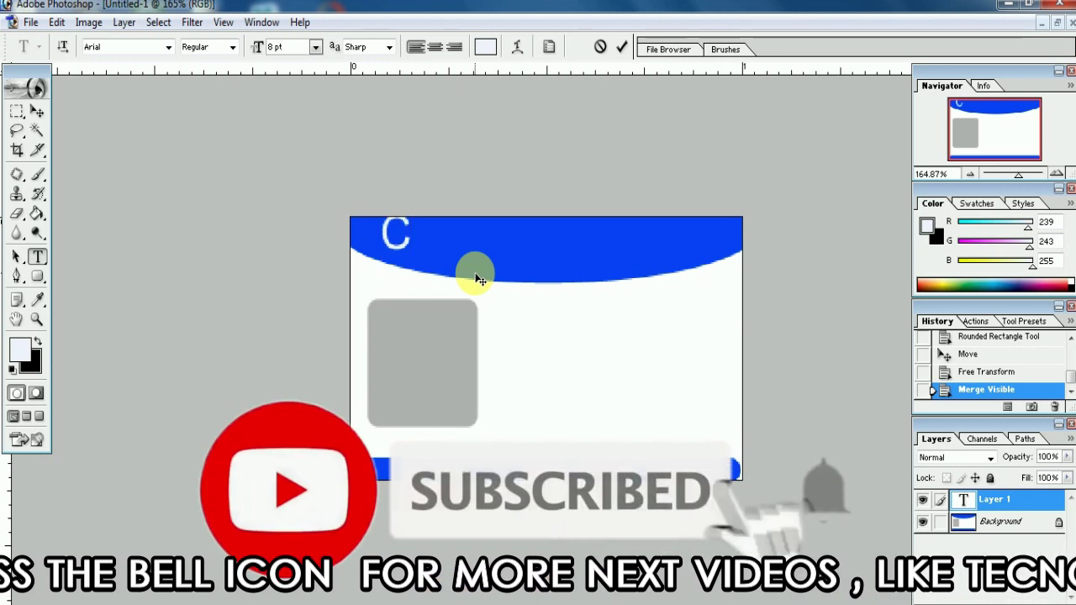
key(ctrl+a)
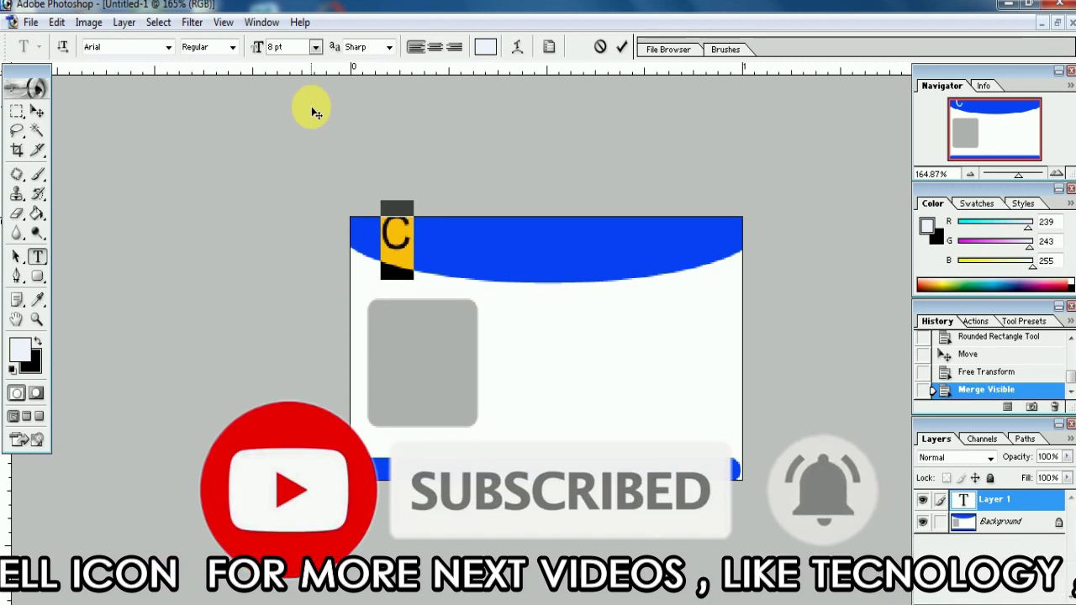
Reduce the text to 6 pt and type 'hopra High School' after the C
click(315, 47)
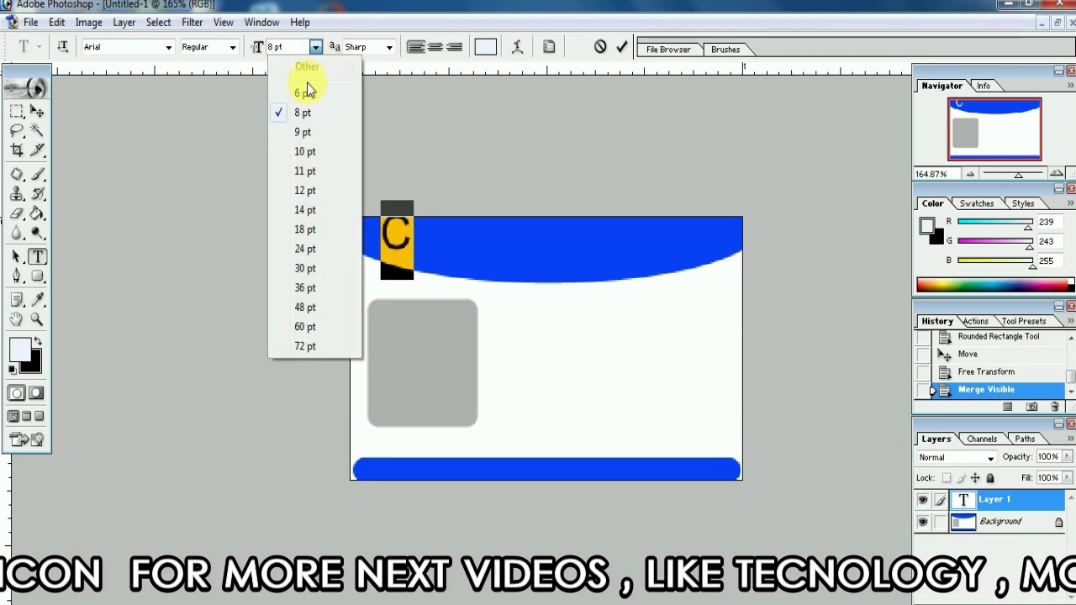
click(302, 93)
click(397, 239)
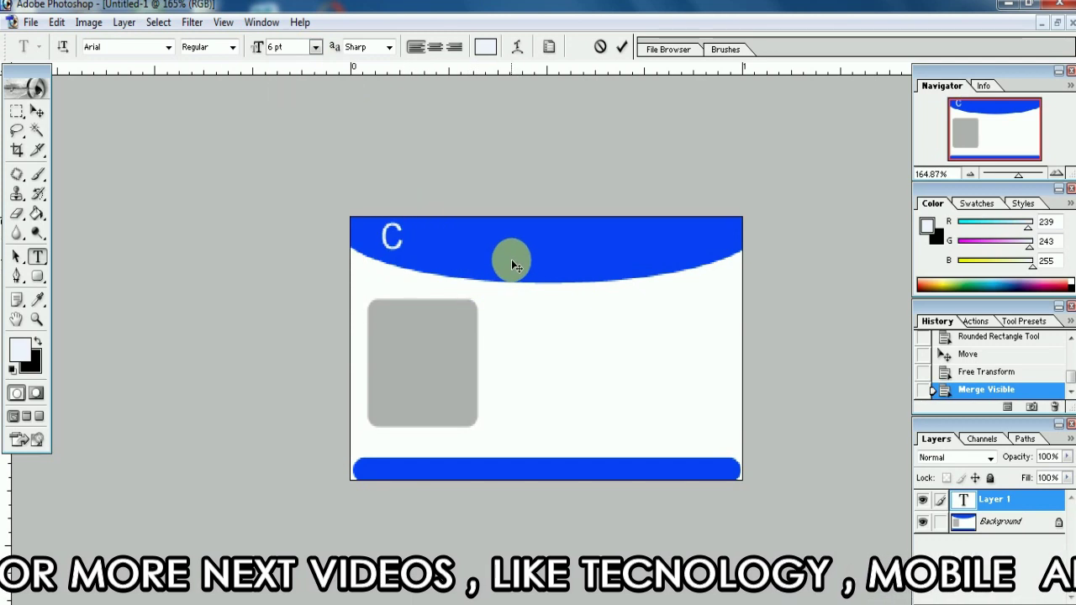
text(h)
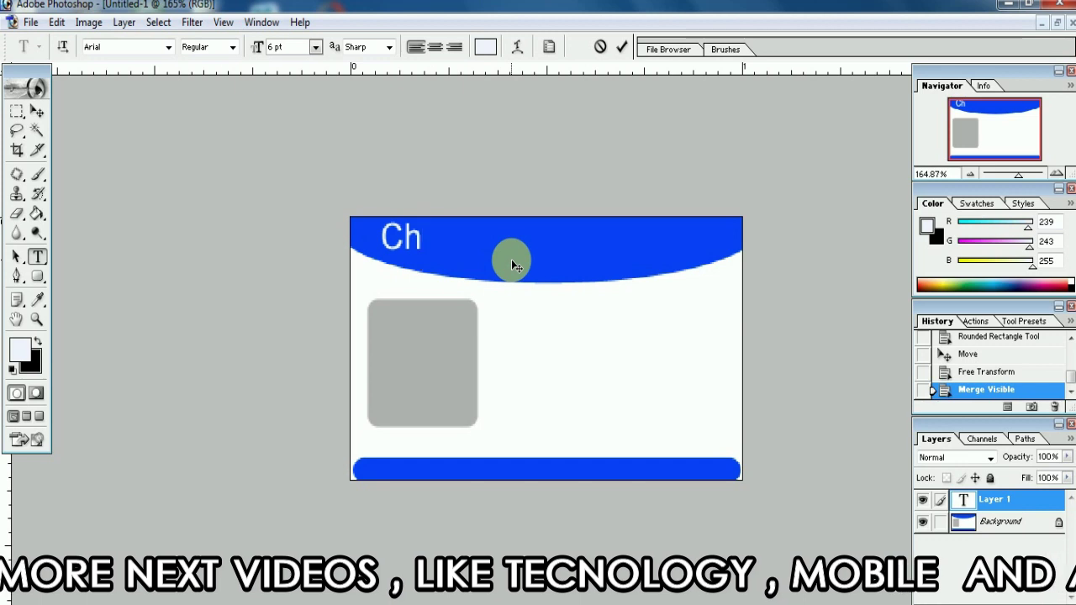
text(opra H)
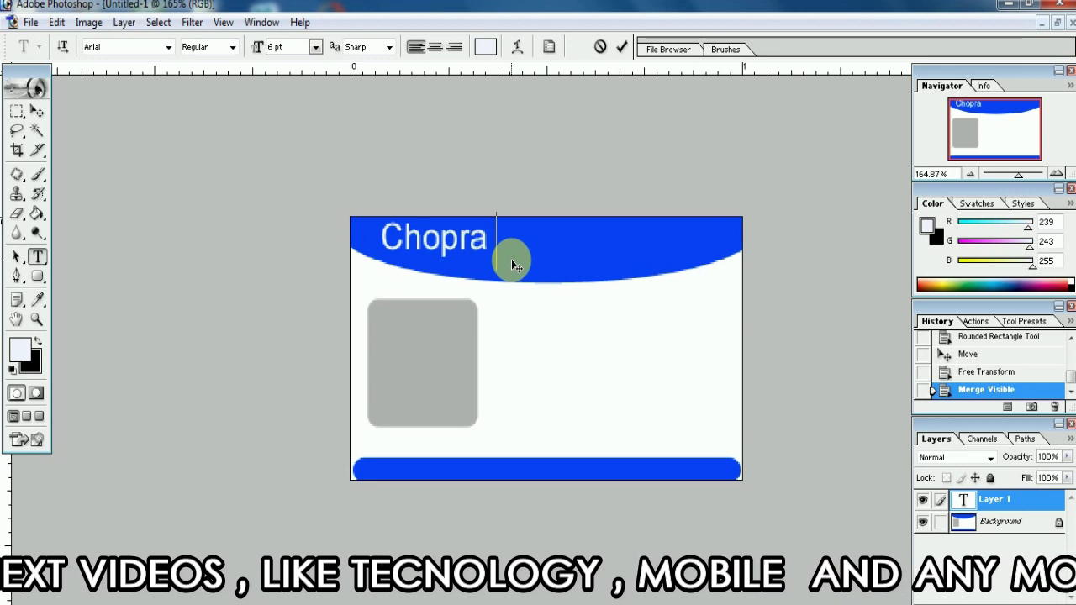
text(i)
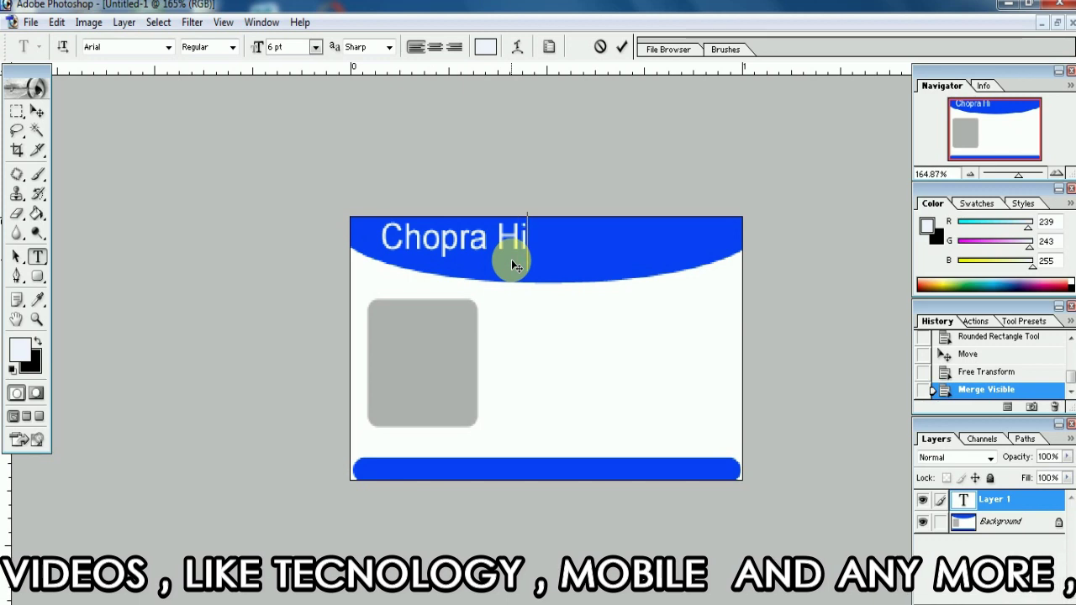
text(gh )
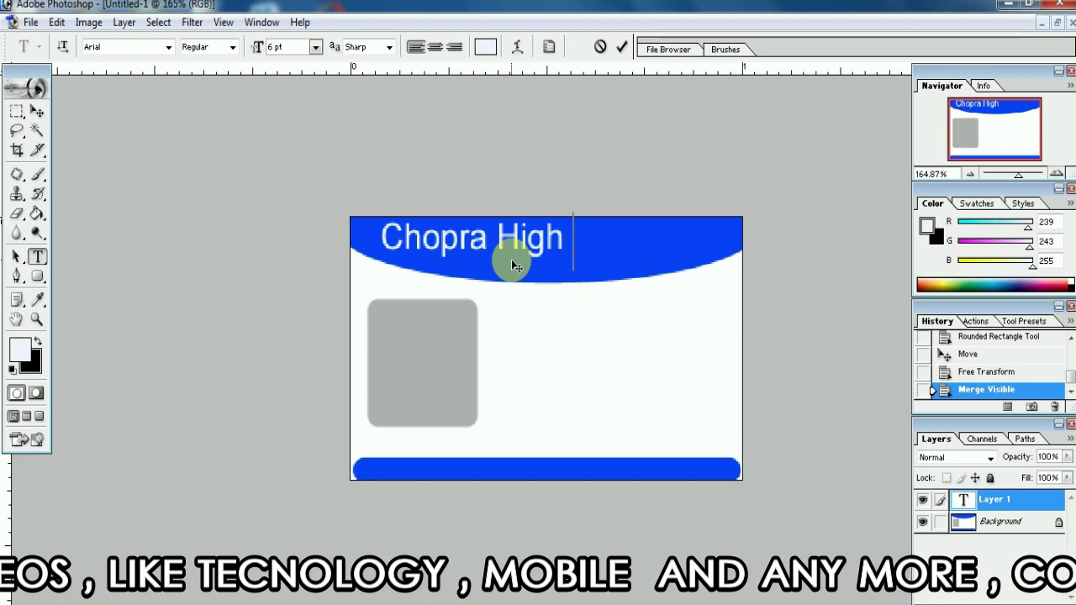
text(School)
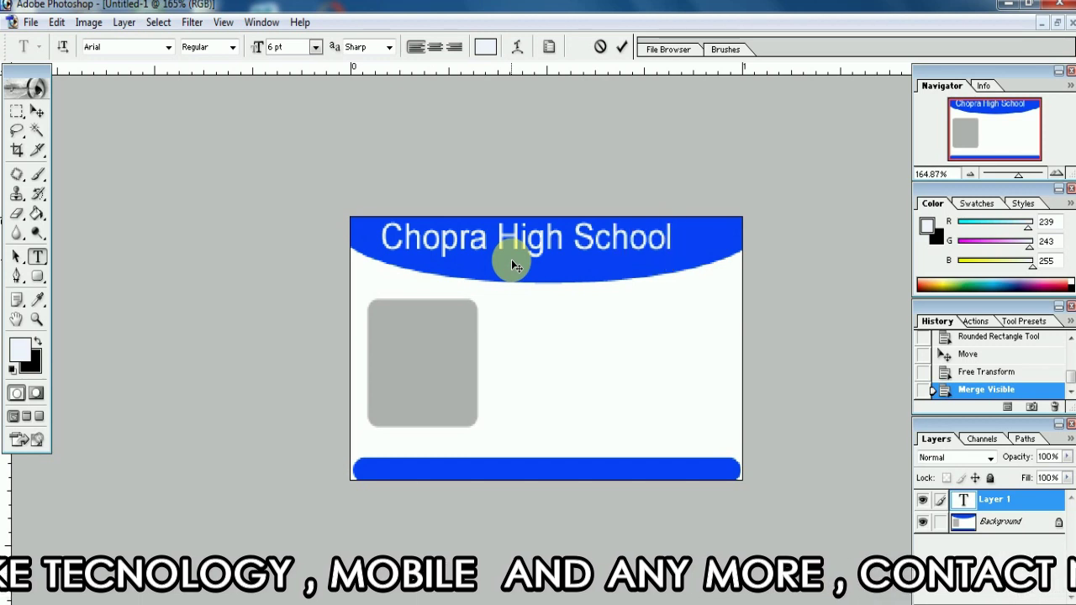
Commit the title and nudge it right and up toward the header's centre
click(37, 111)
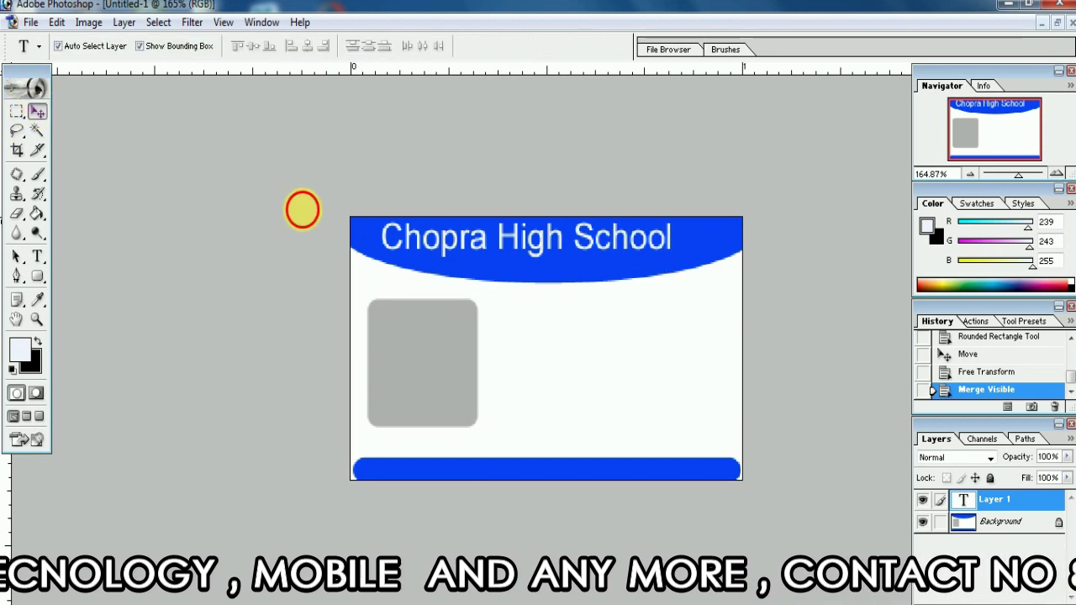
key(Right)
key(Right)
key(Right)
key(Right)
key(Right)
key(Right)
key(Right)
key(Right)
key(Up)
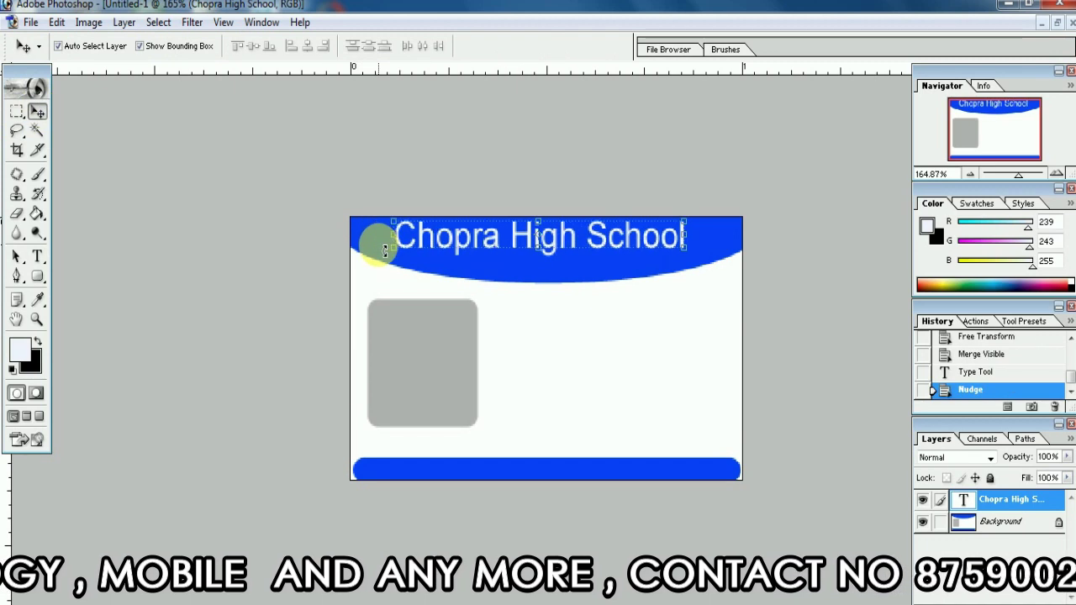
key(Right)
key(Right)
key(Up)
key(Right)
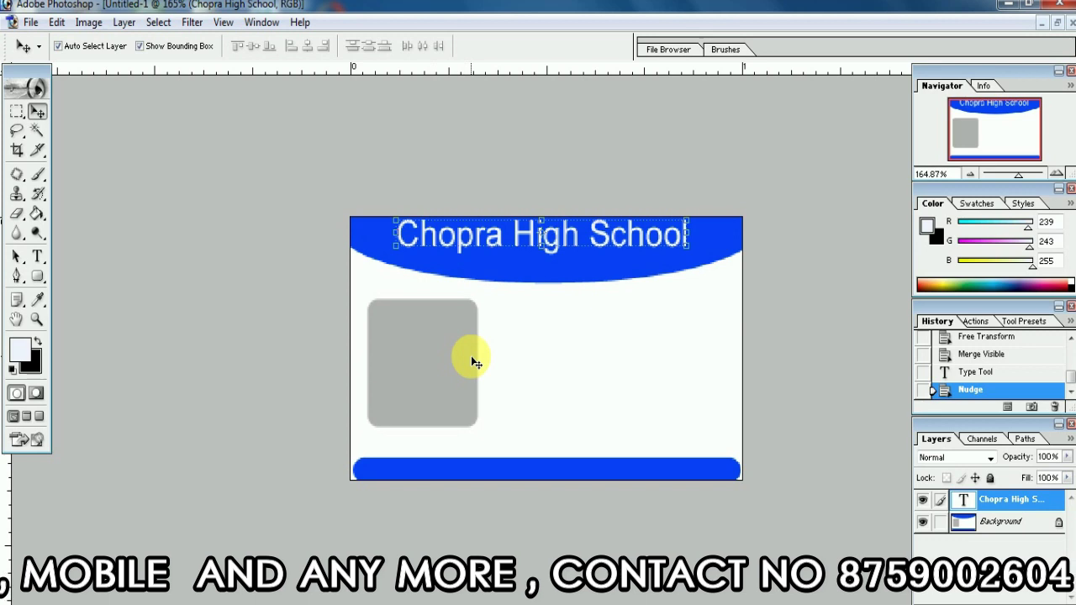
key(Right)
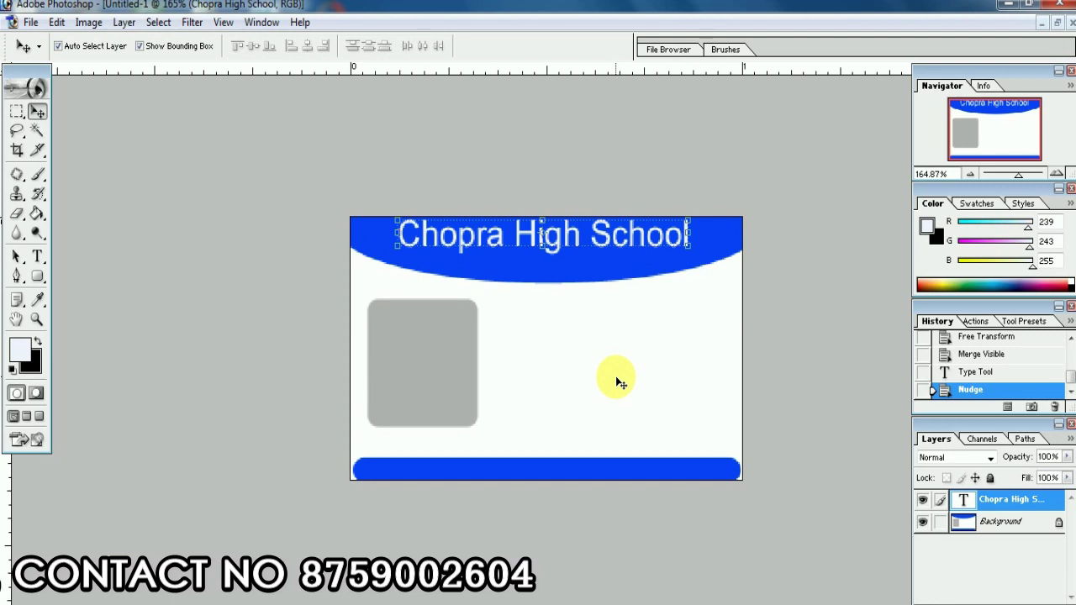
key(Right)
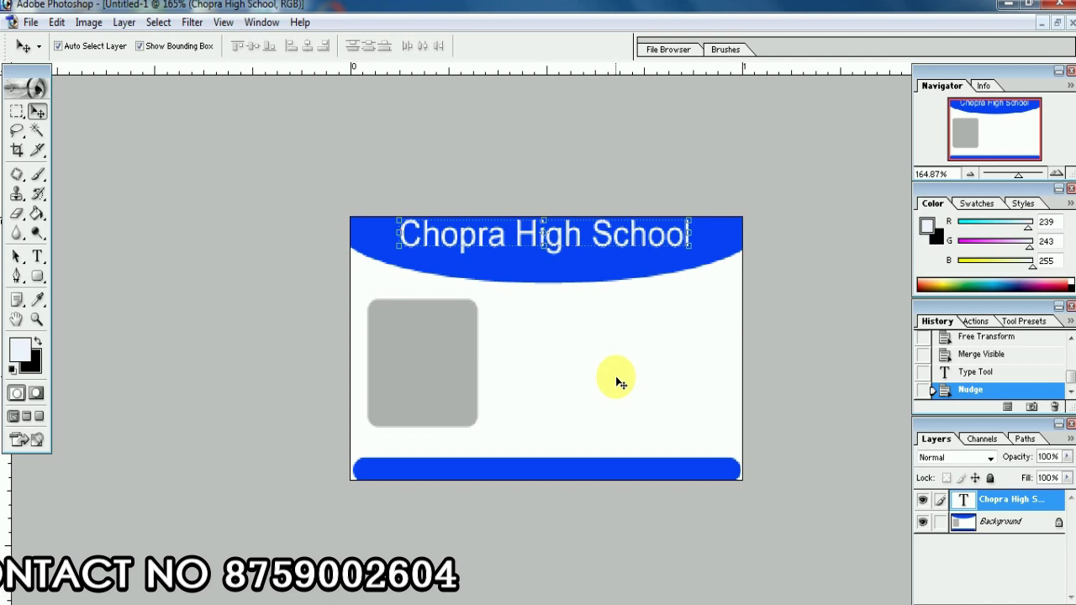
Check the title against the Background, then nudge it down and back up
click(571, 409)
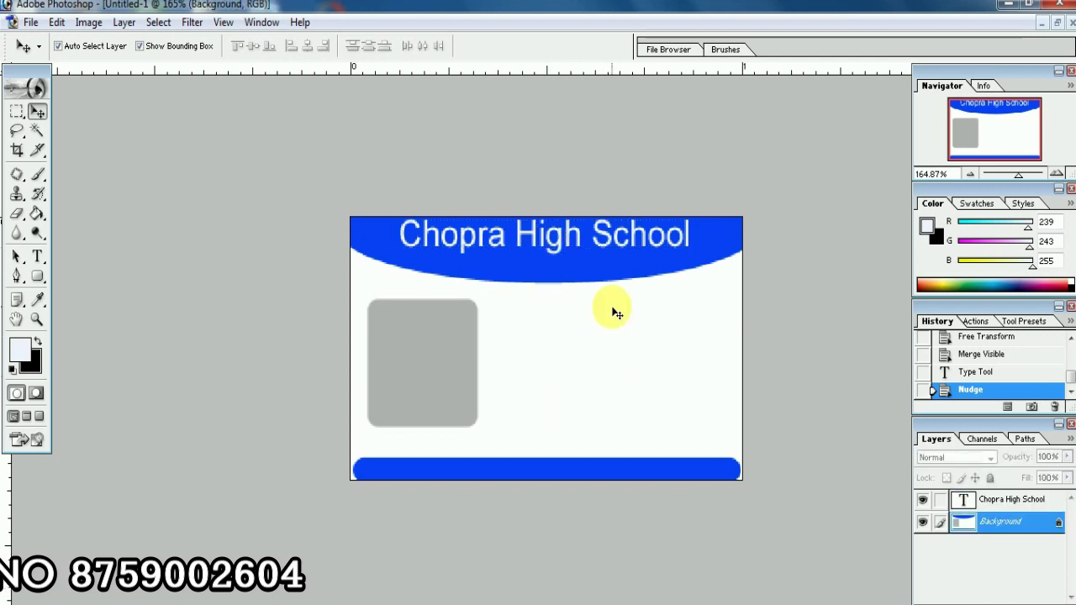
click(578, 237)
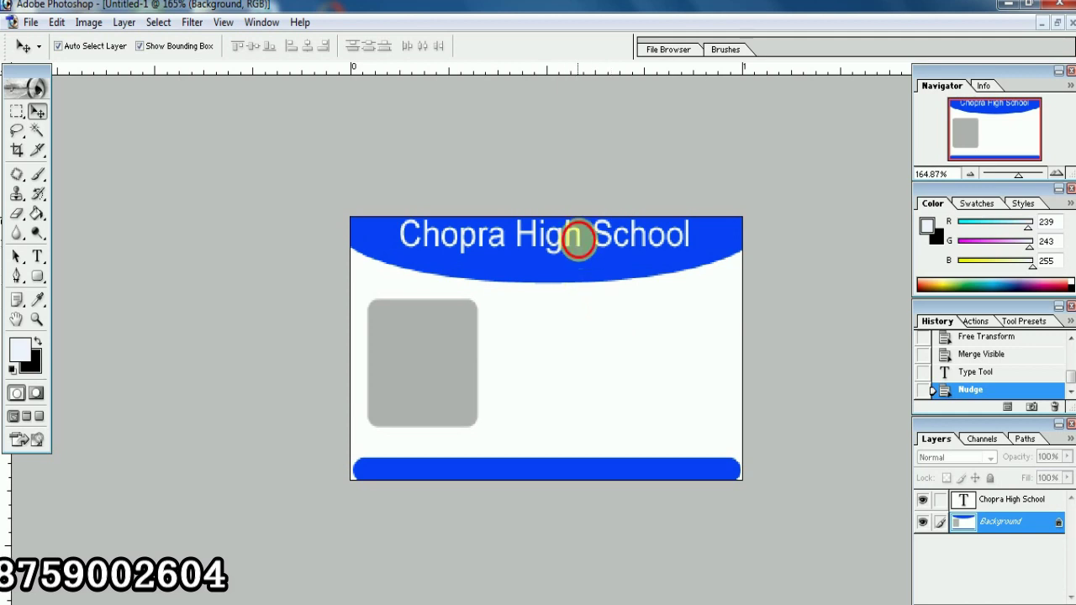
key(Down)
click(575, 318)
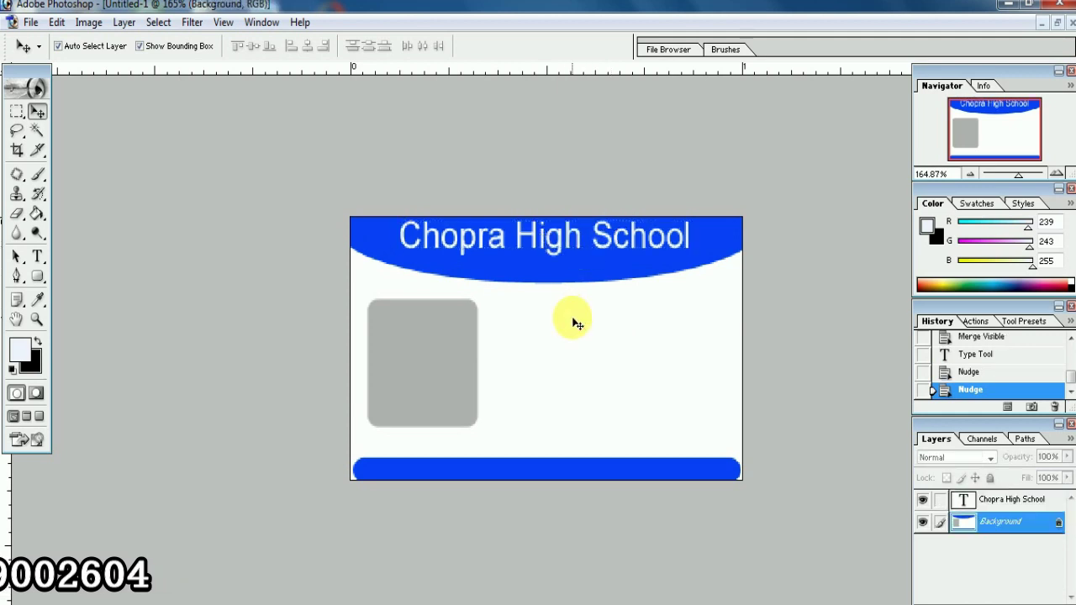
click(573, 251)
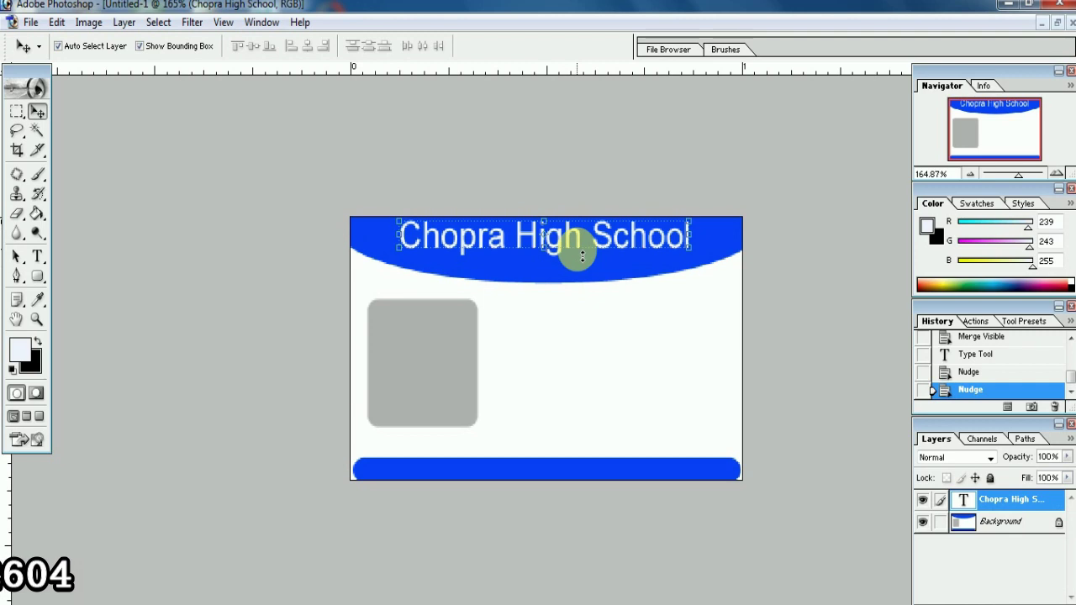
key(Up)
click(583, 354)
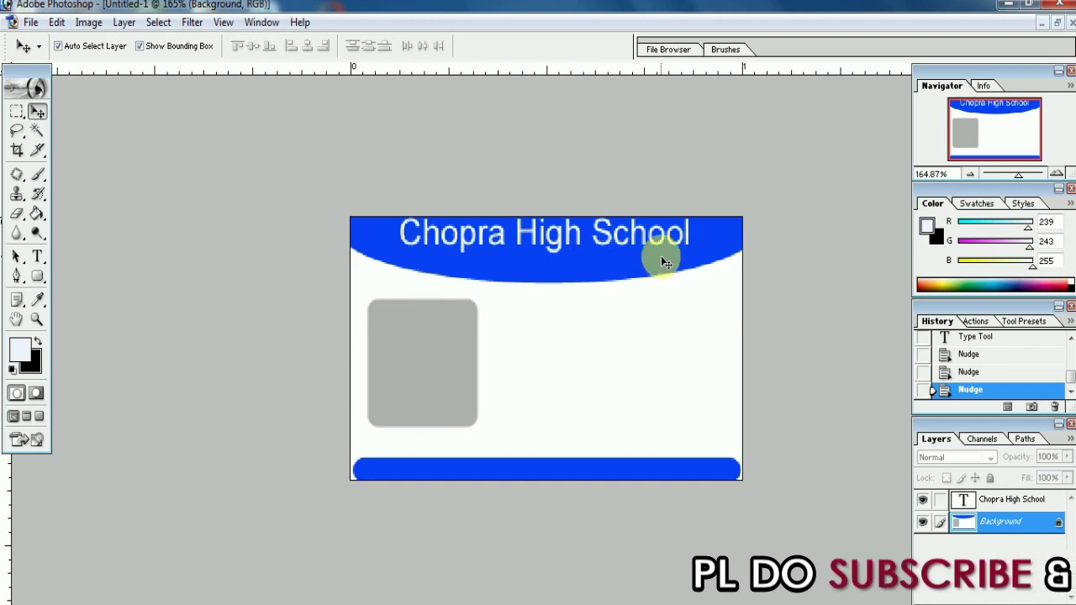
Start black text beside the photo box and type the label 'Student Name:'
click(37, 262)
click(492, 314)
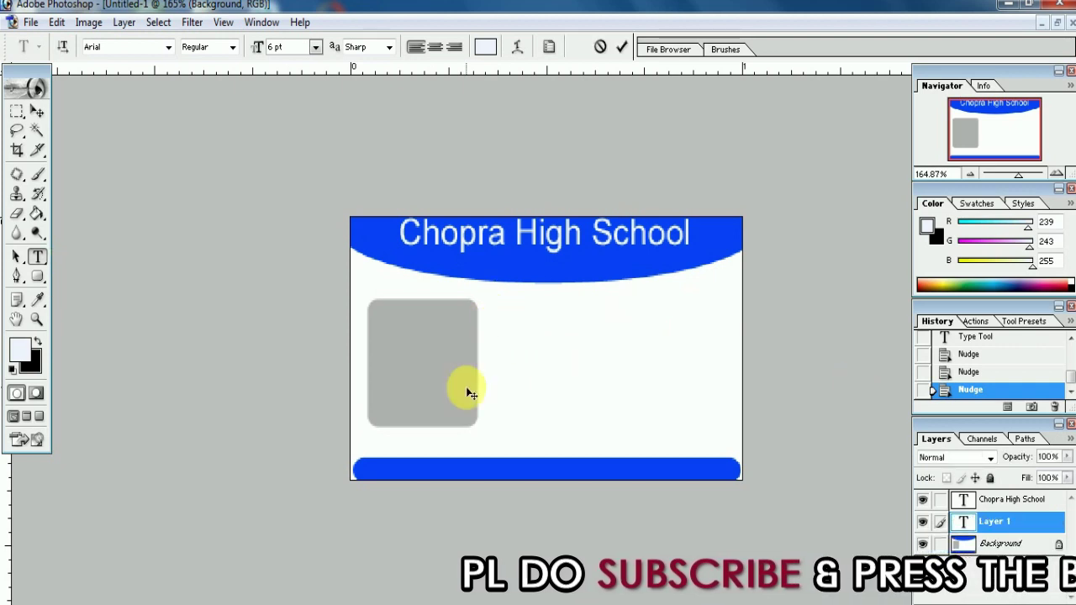
key(BackSpace)
click(44, 340)
text(N)
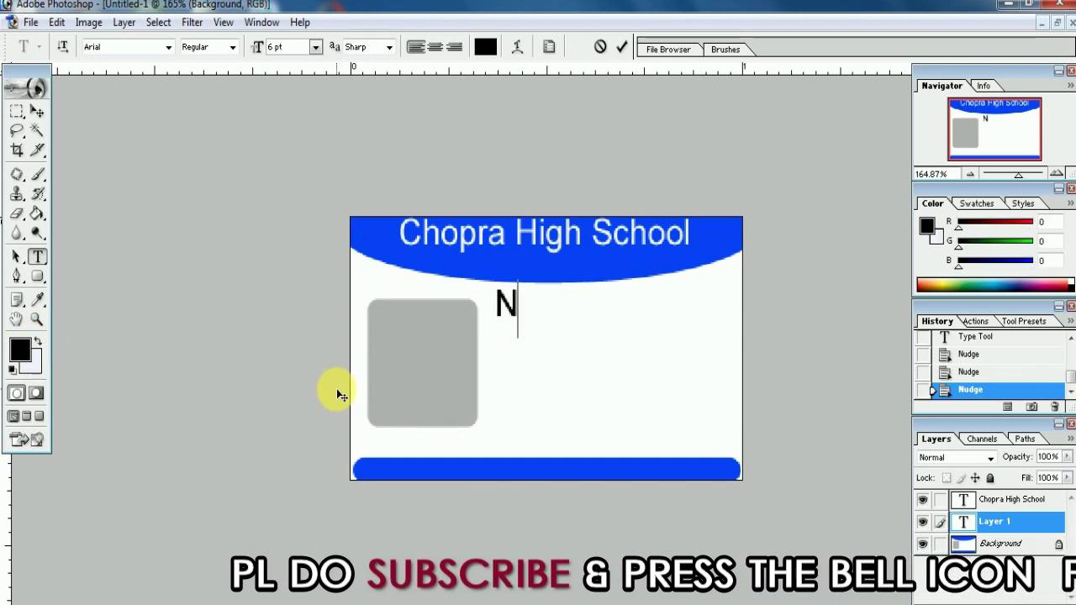
text(ame)
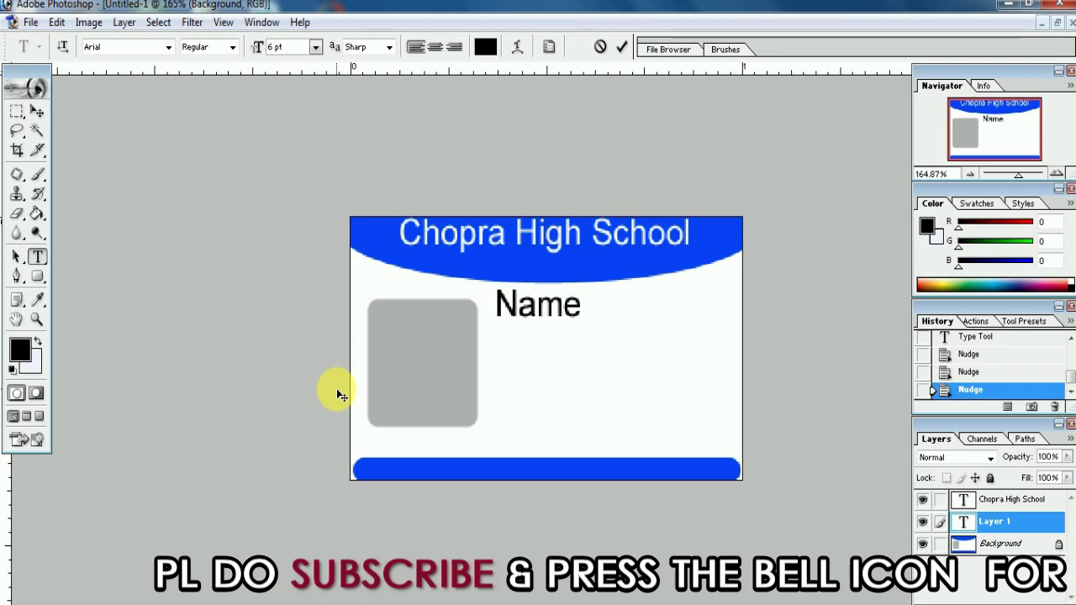
key(BackSpace)
key(BackSpace)
key(BackSpace)
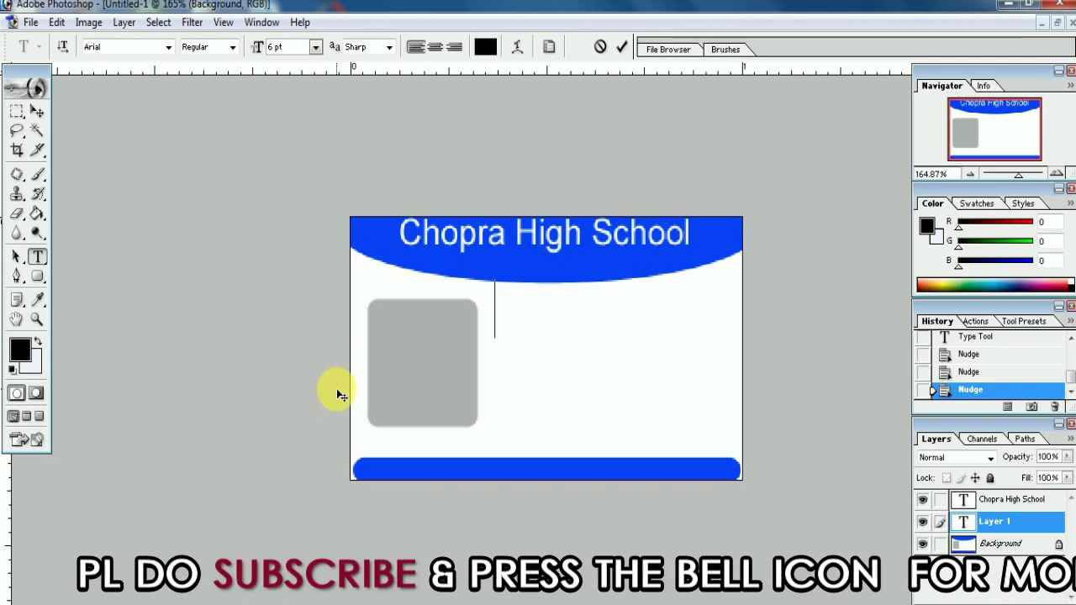
text(S)
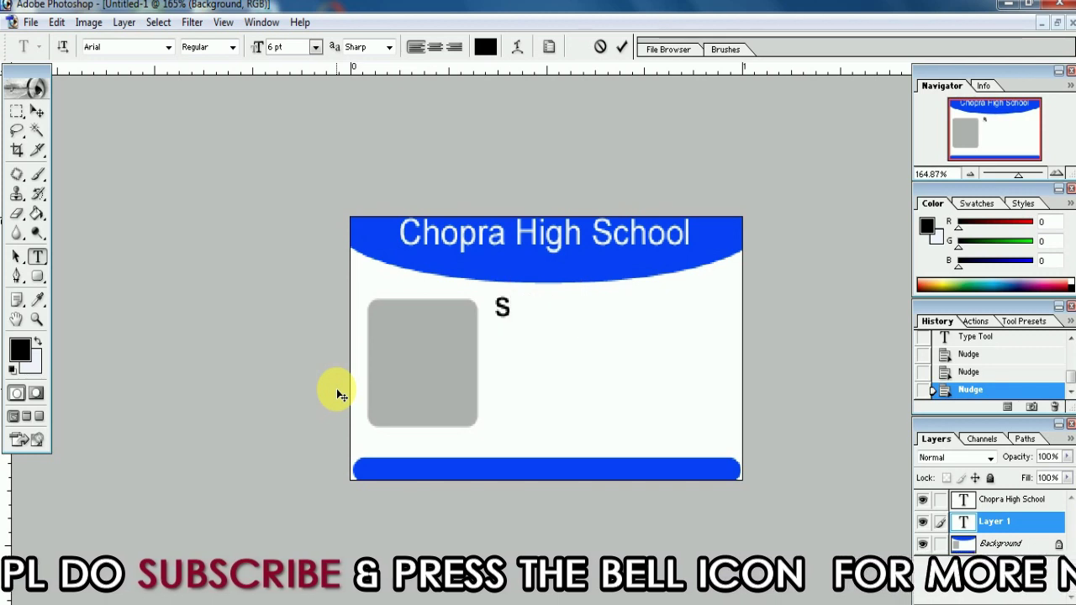
key(BackSpace)
text(S)
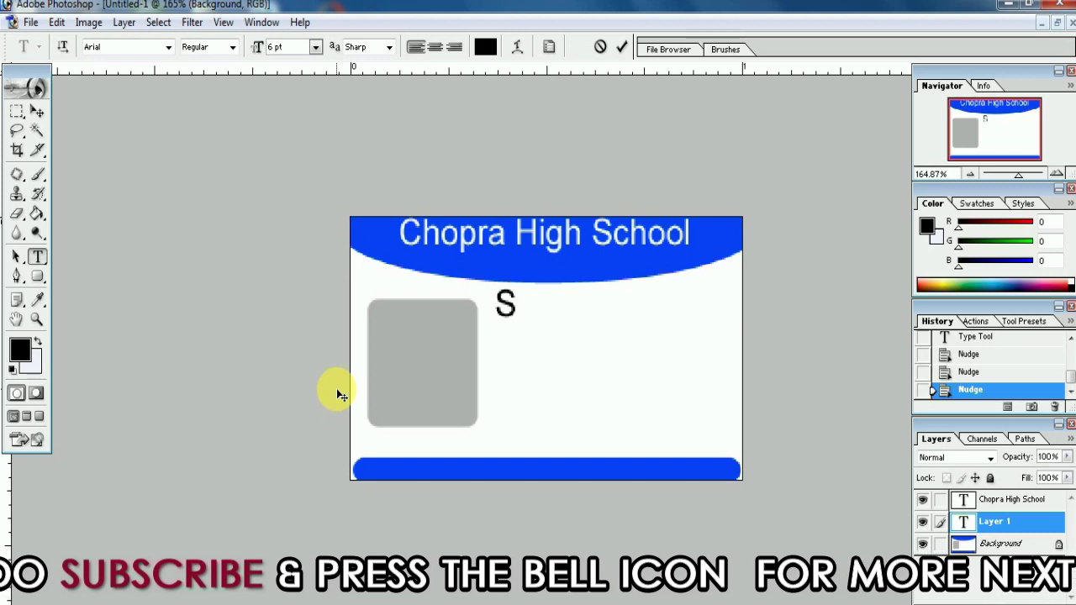
text(tuden t Name)
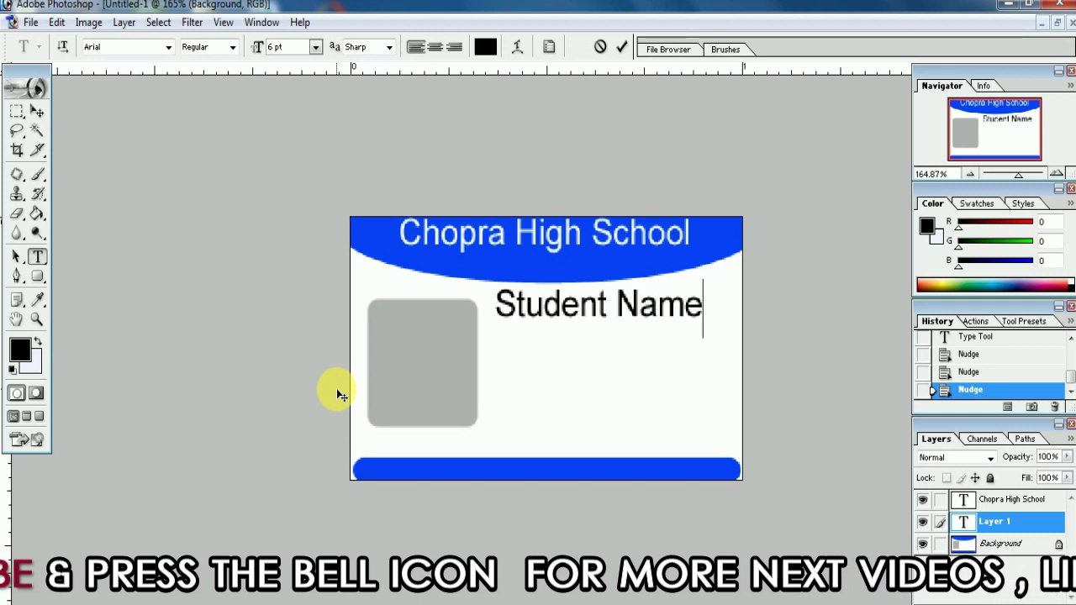
text(:)
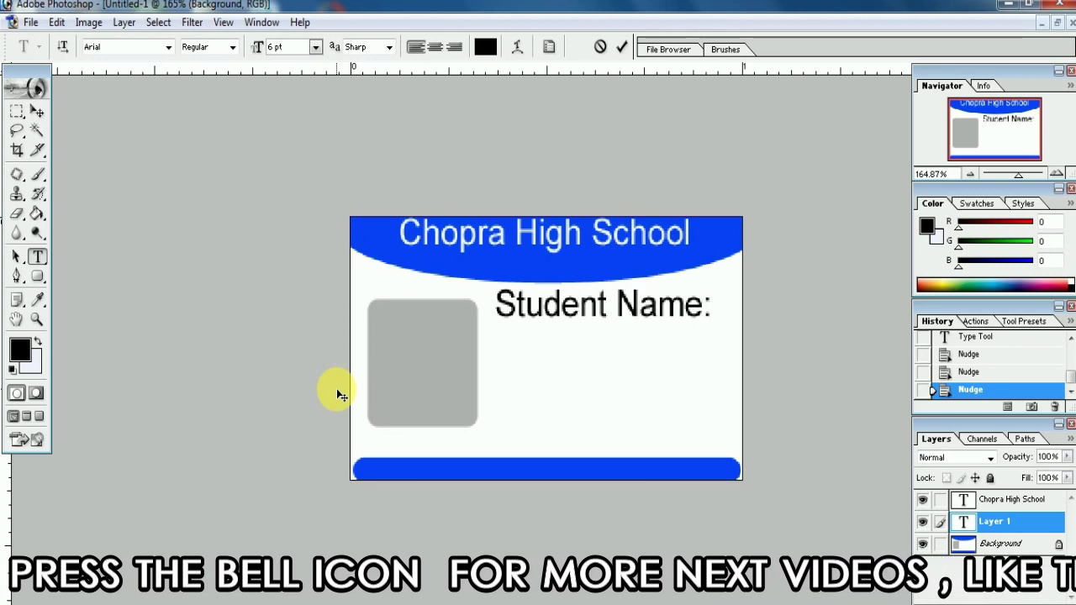
Add the second label line 'Father"Name:'
key(Return)
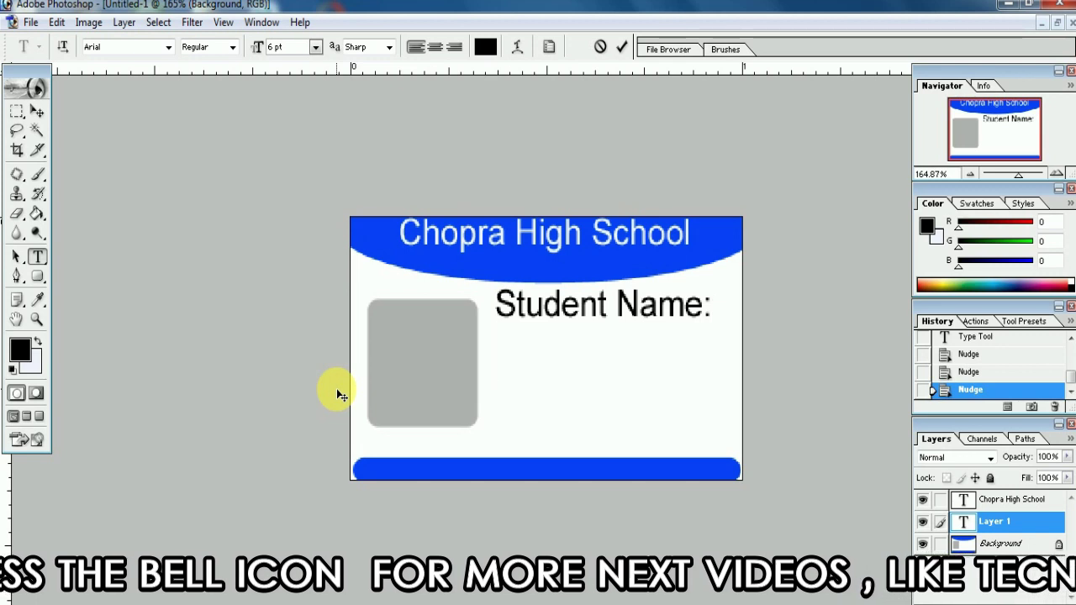
text(c)
key(BackSpace)
text(Fat)
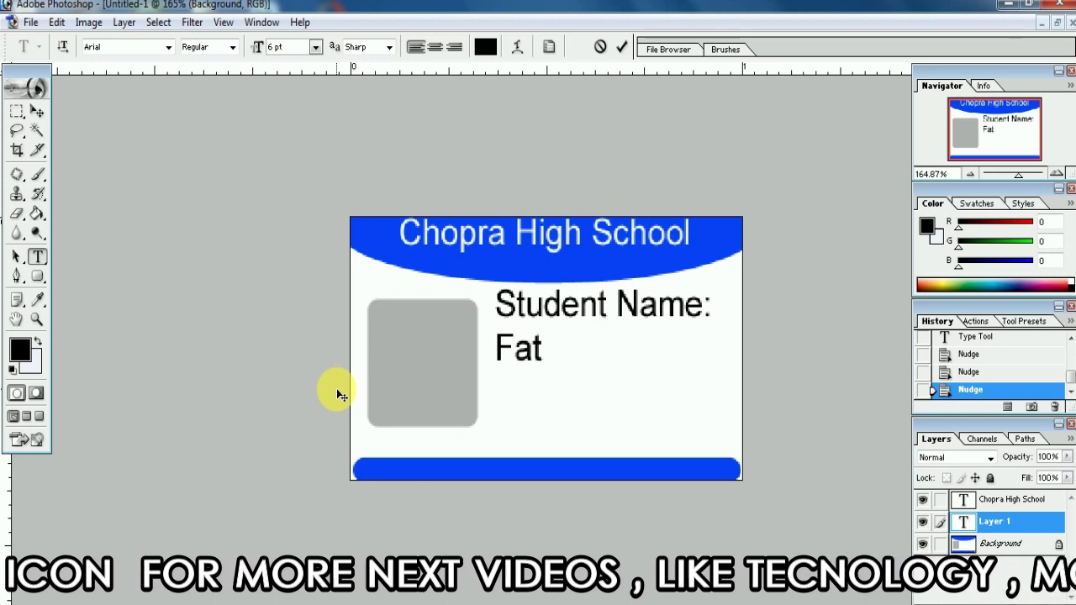
text(her)
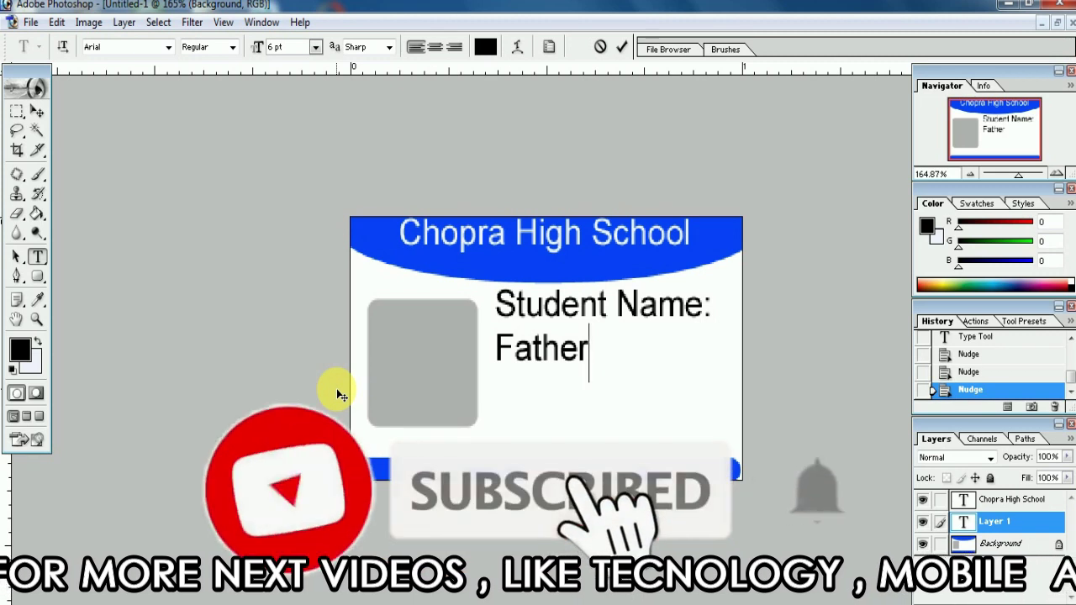
text(:)
key(BackSpace)
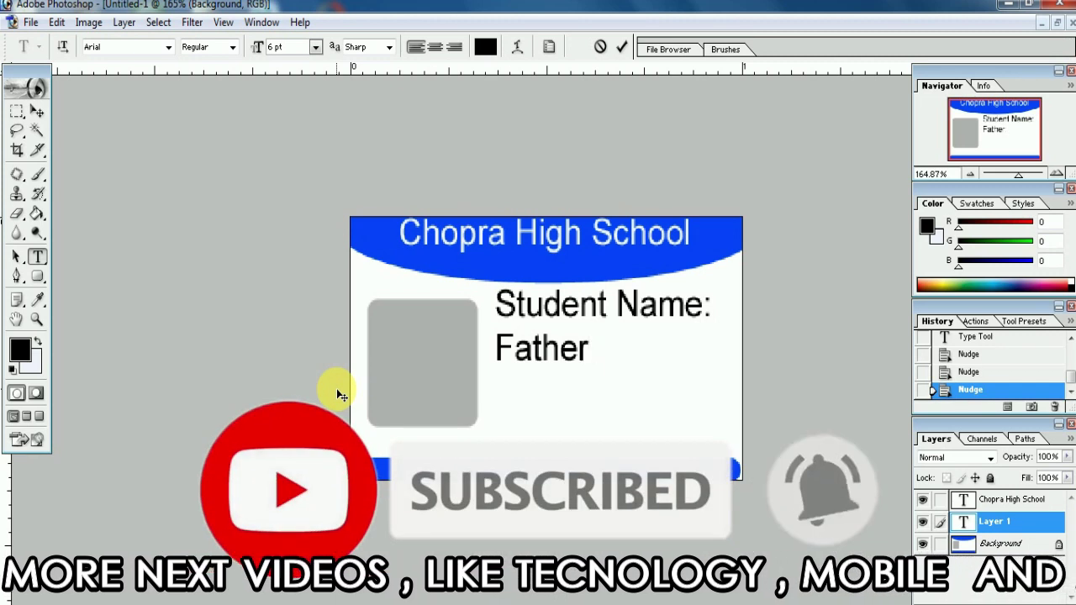
text(")
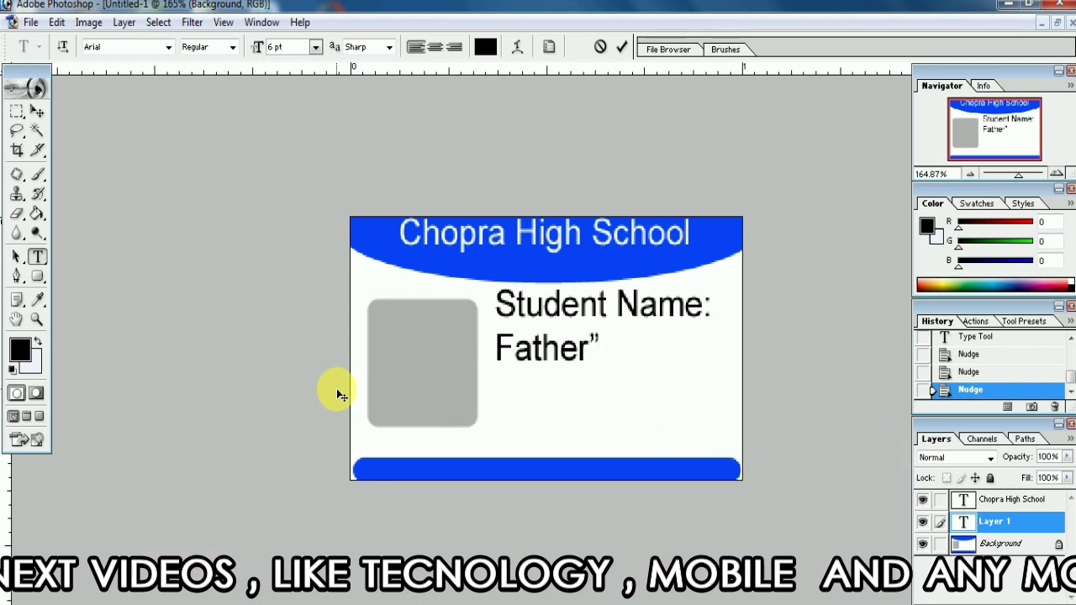
text(Name:)
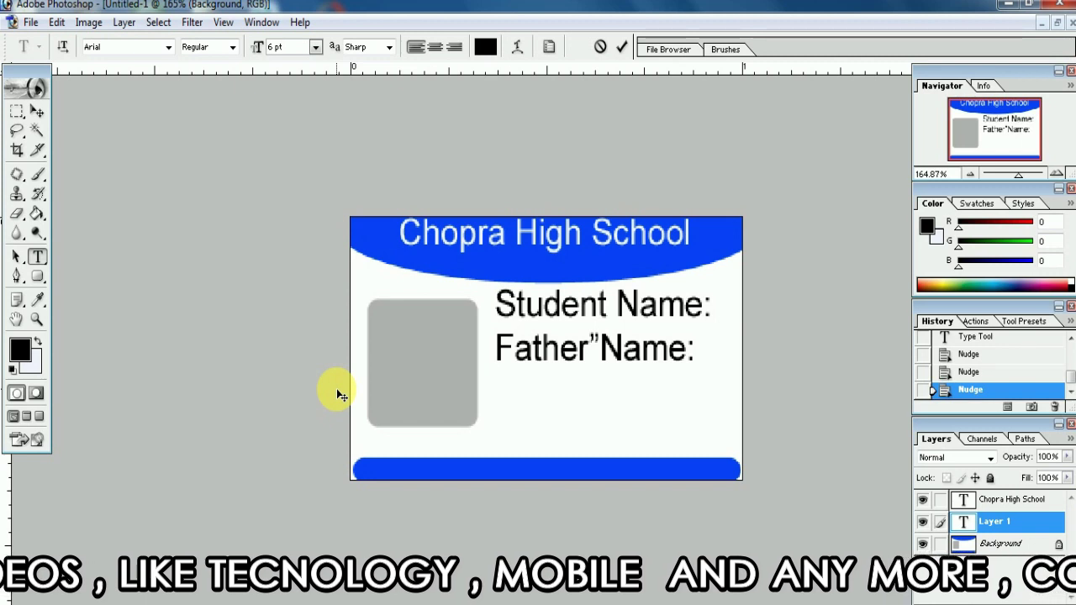
Add the 'Class:' and 'Sec: Roll no' lines, then select all the label text
key(BackSpace)
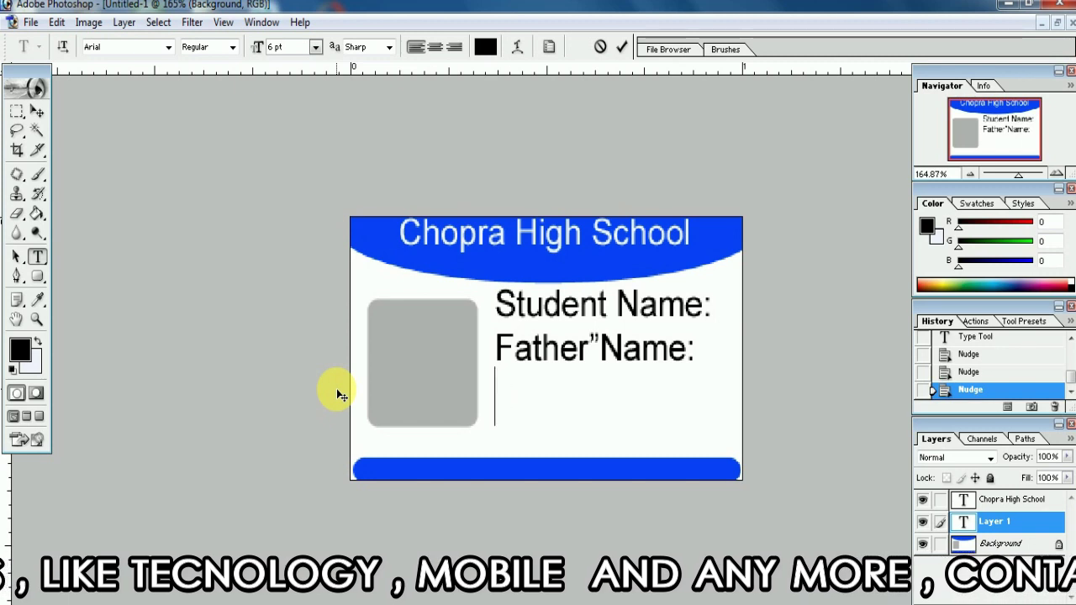
text(Class)
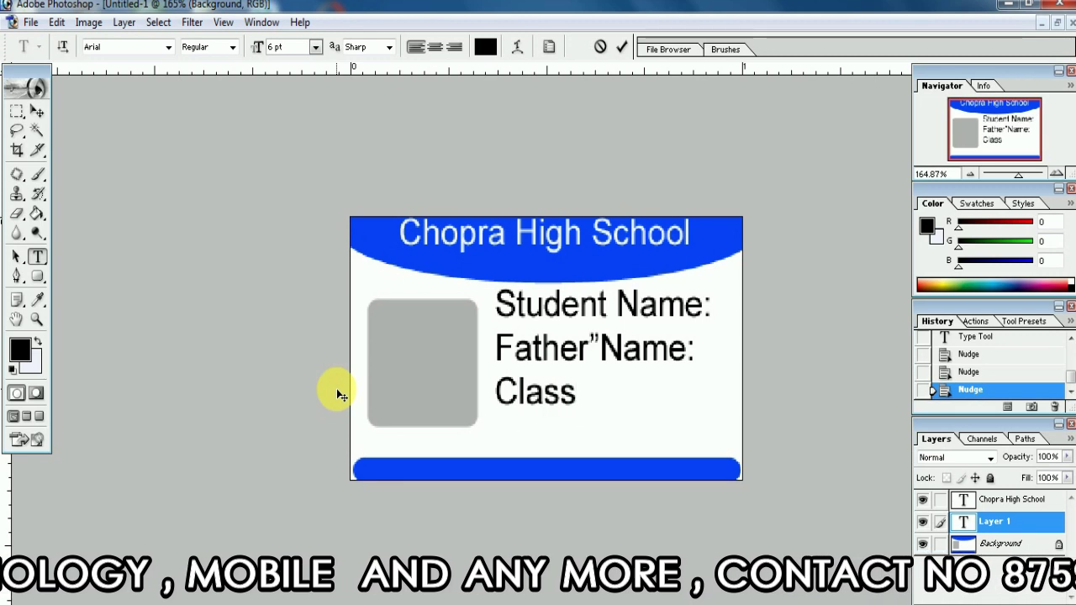
text(:)
key(Return)
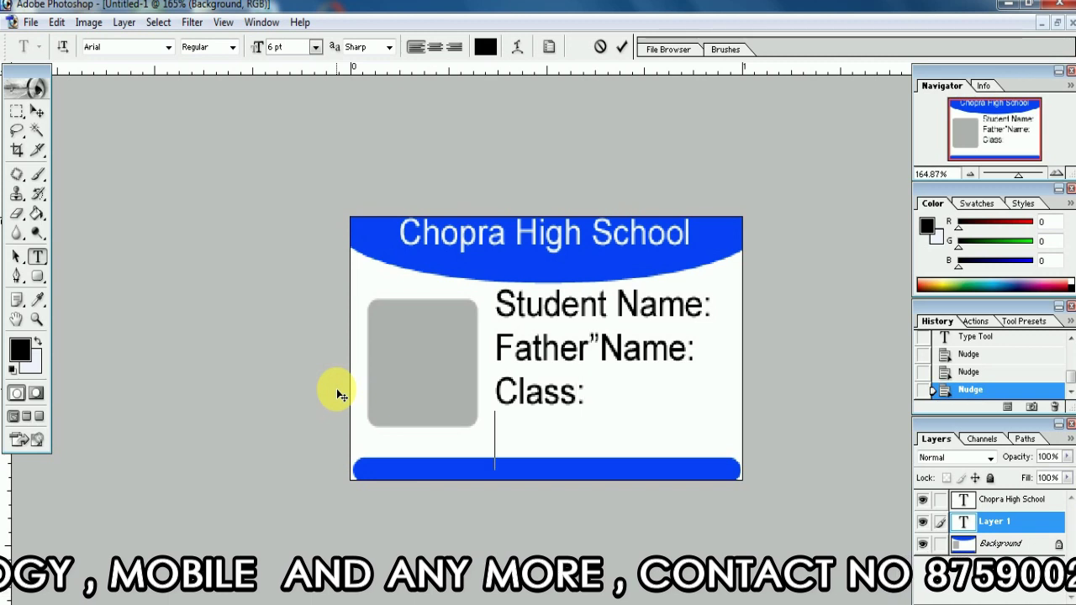
text(Sec)
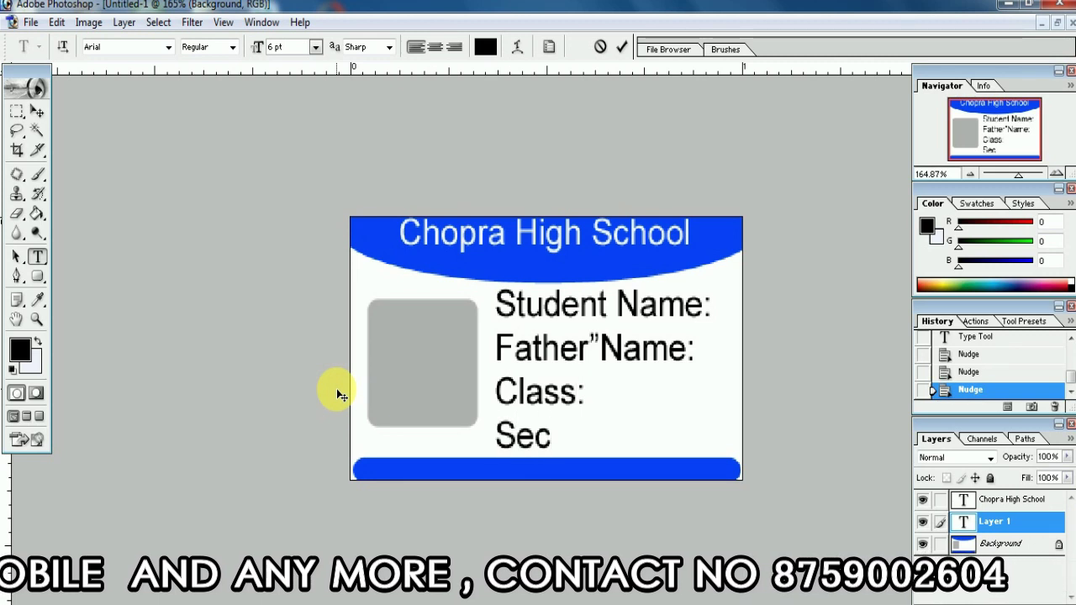
text(: )
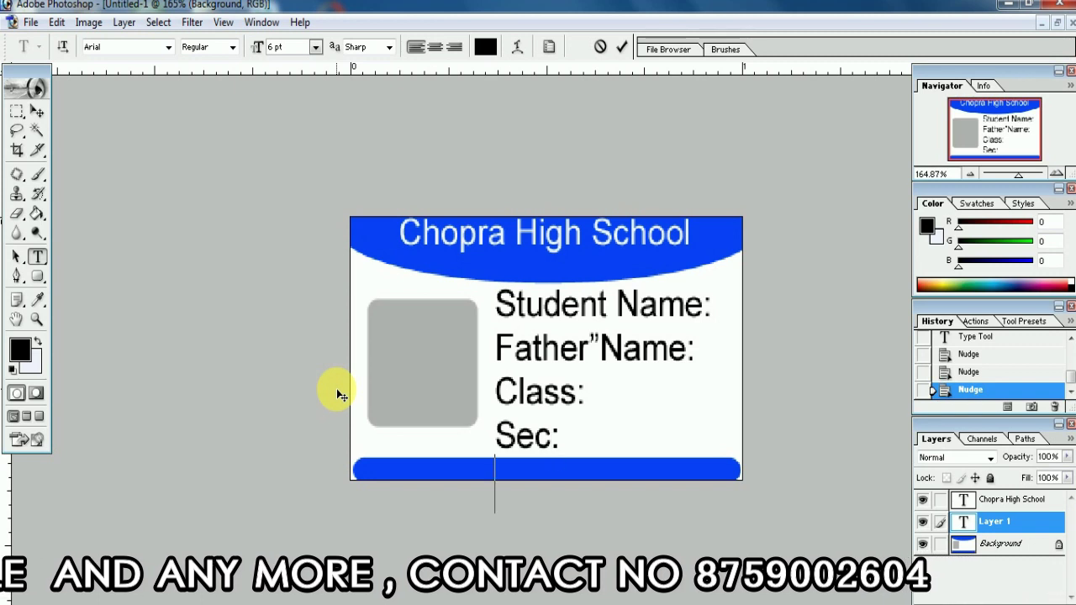
text(Roll no :)
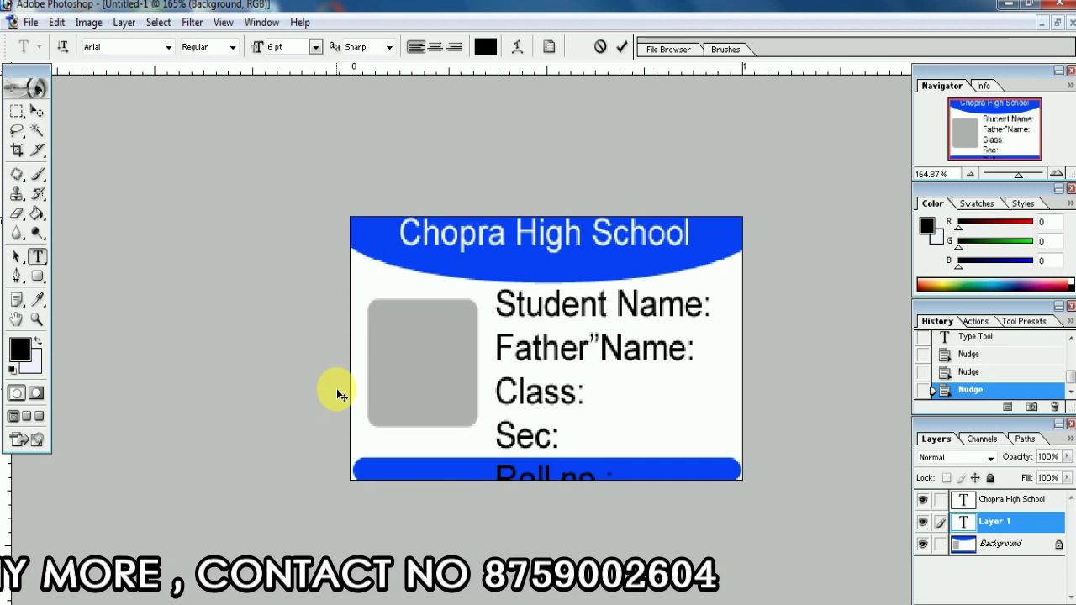
key(ctrl+a)
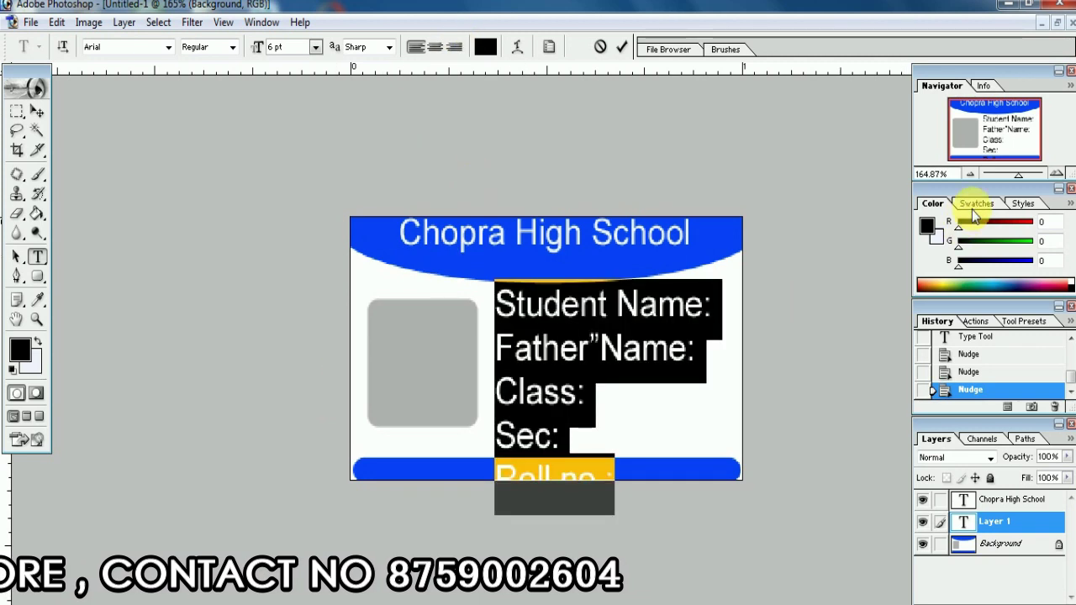
Bring the Styles, Actions, Paths, Info and Navigator panels forward, keeping the font size at 6 pt
click(1024, 204)
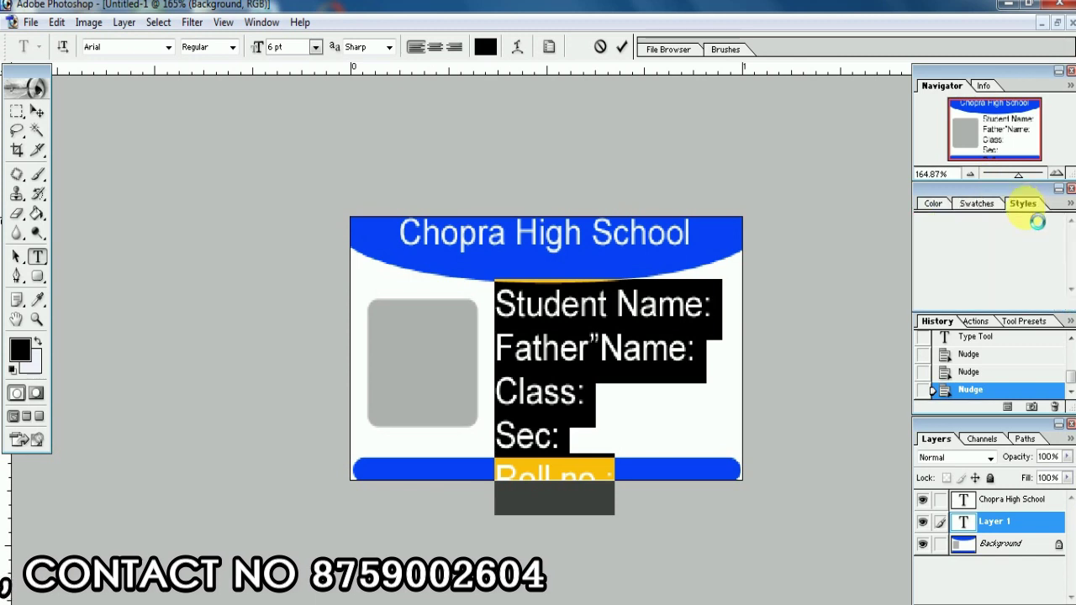
click(1024, 321)
click(976, 323)
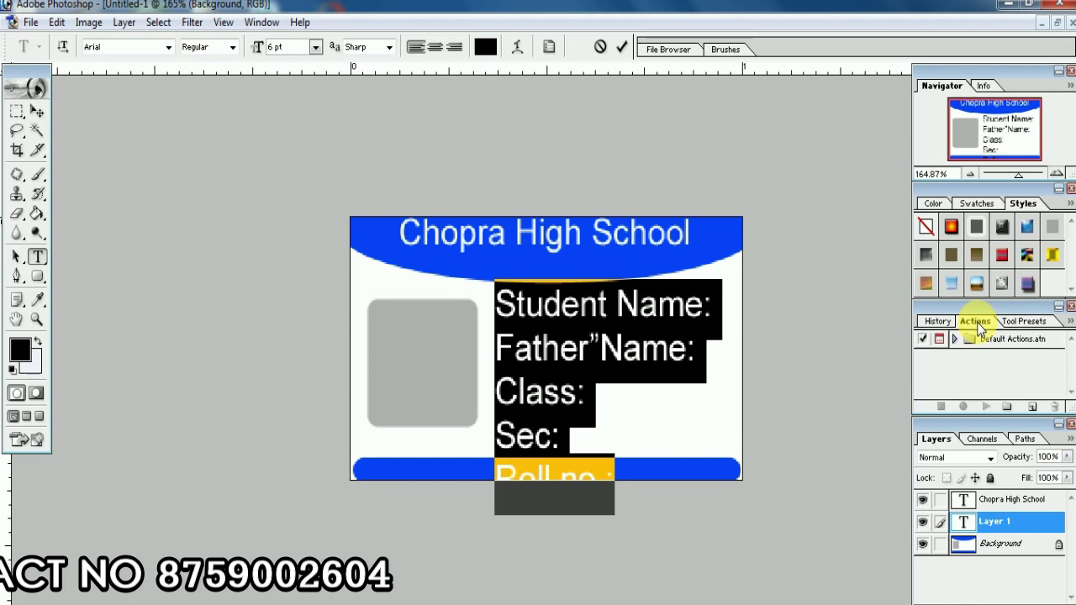
click(992, 439)
click(1027, 439)
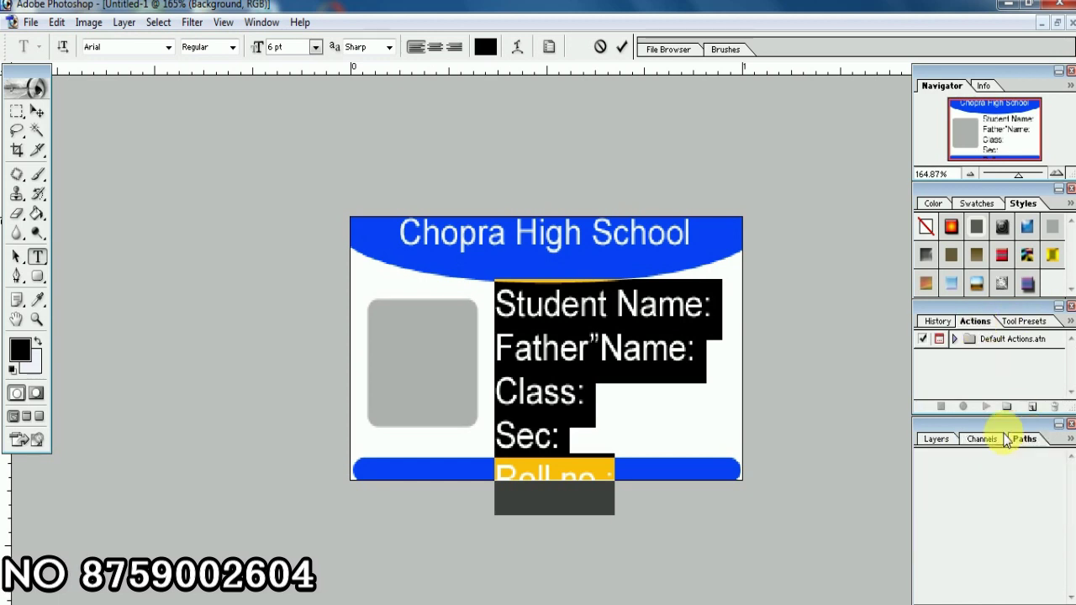
click(942, 323)
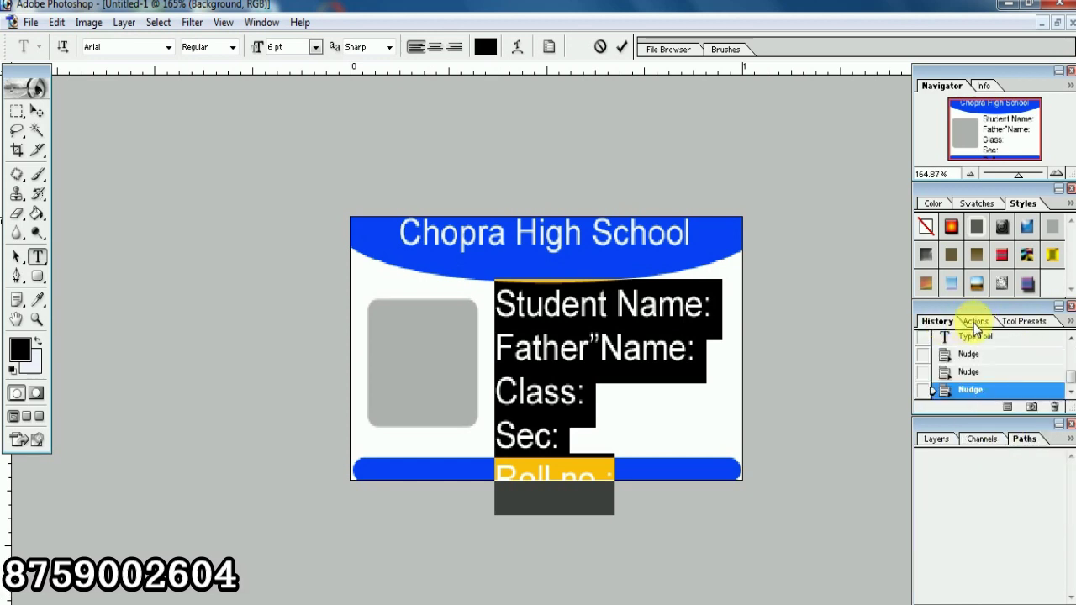
click(975, 323)
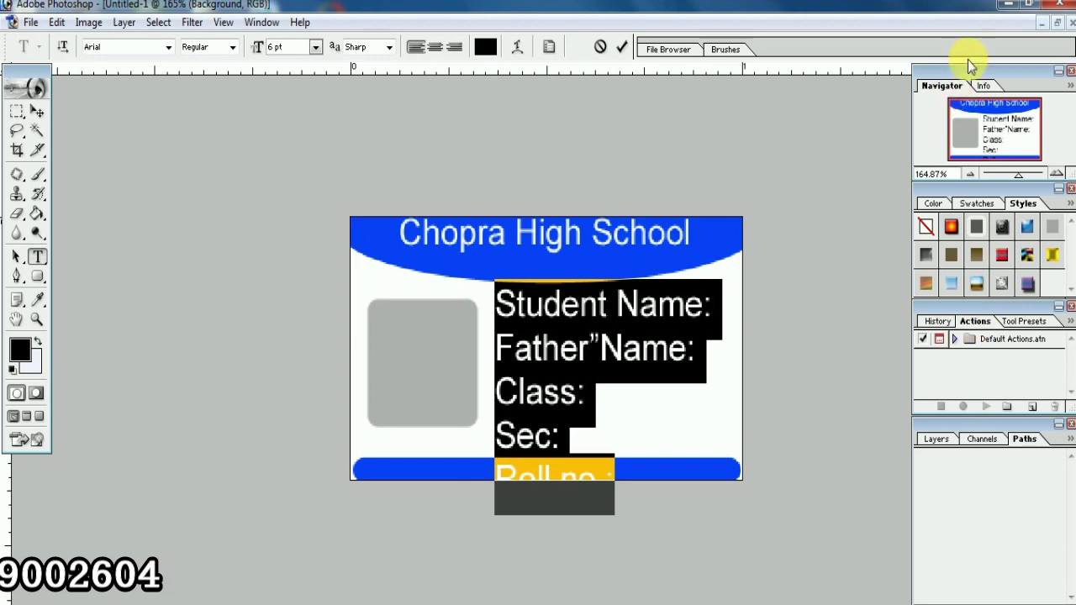
click(982, 86)
click(944, 87)
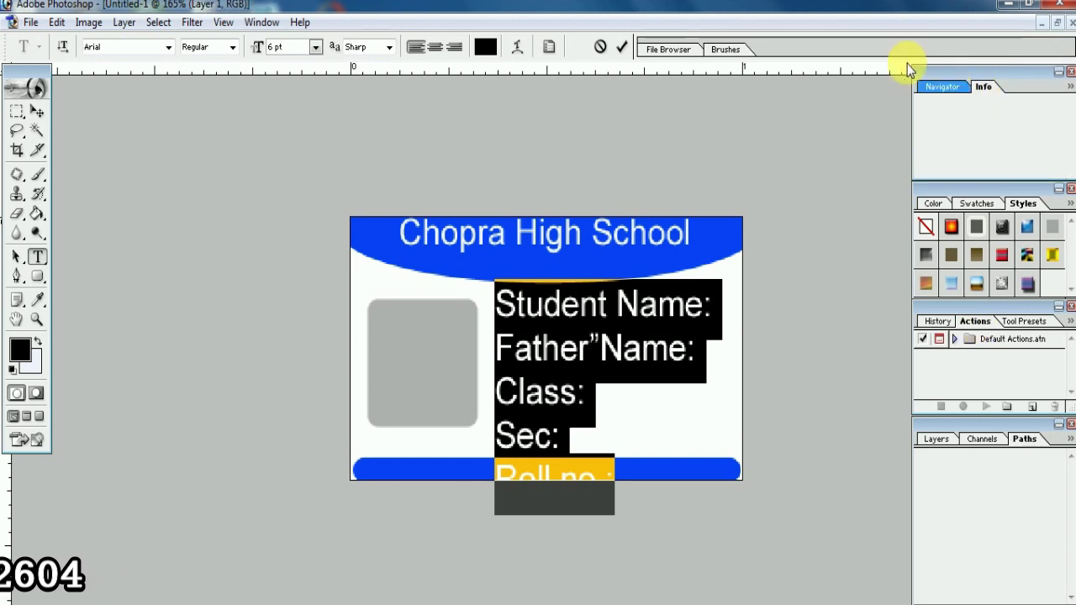
click(316, 47)
click(271, 50)
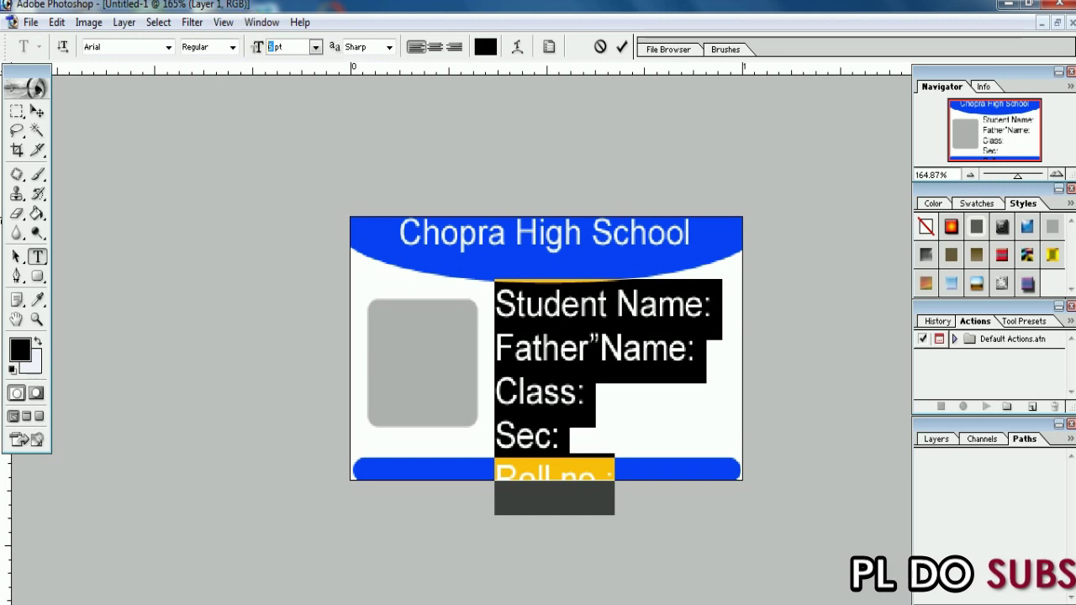
Try font sizes 5, 7 and 14 pt on the field labels
text(5)
key(Return)
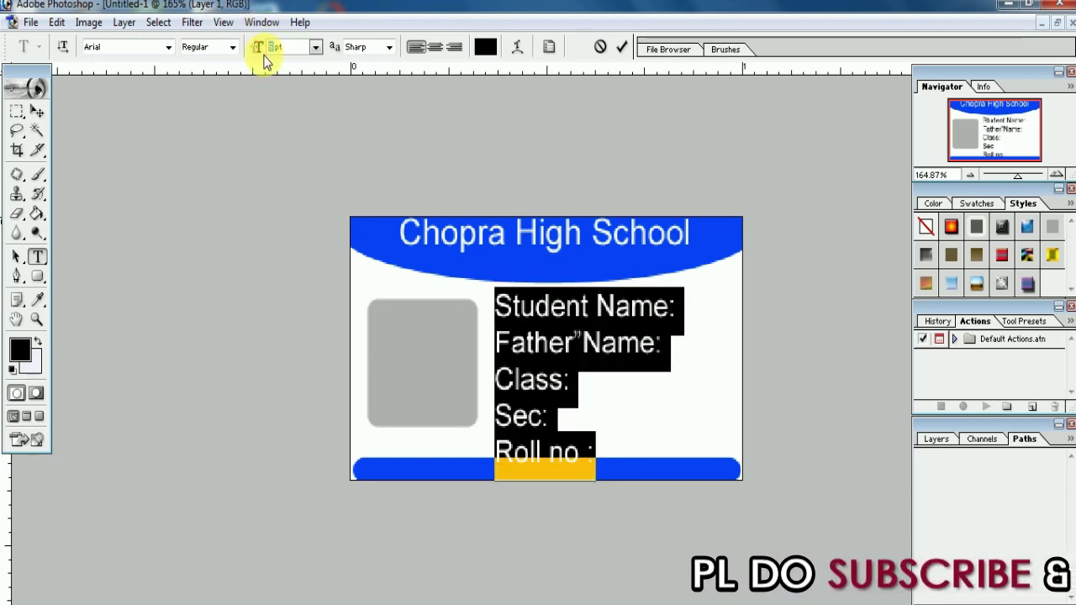
text(7)
key(Return)
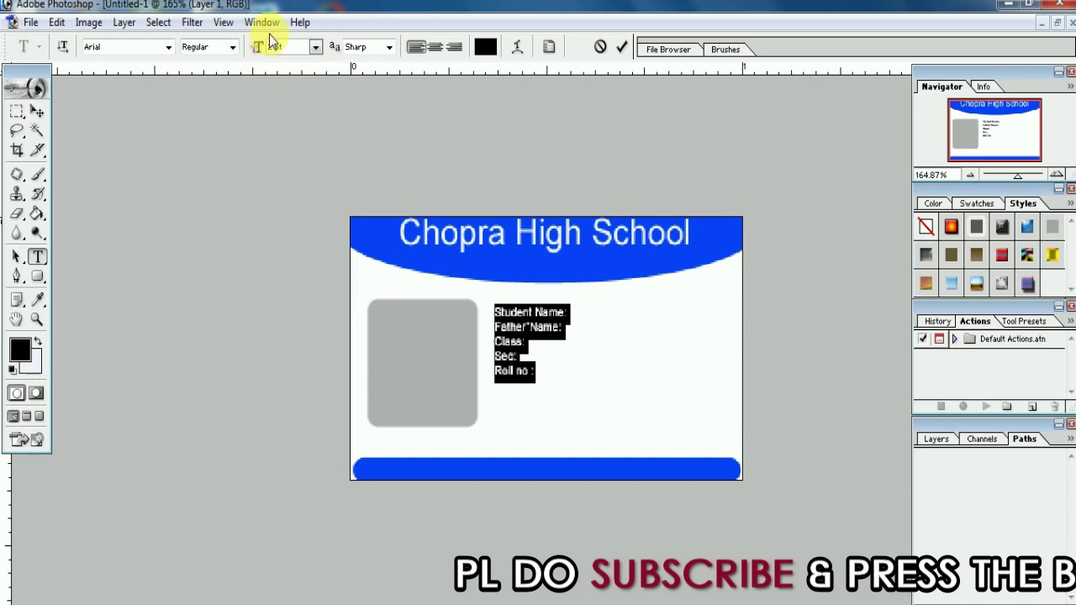
text(14)
key(Return)
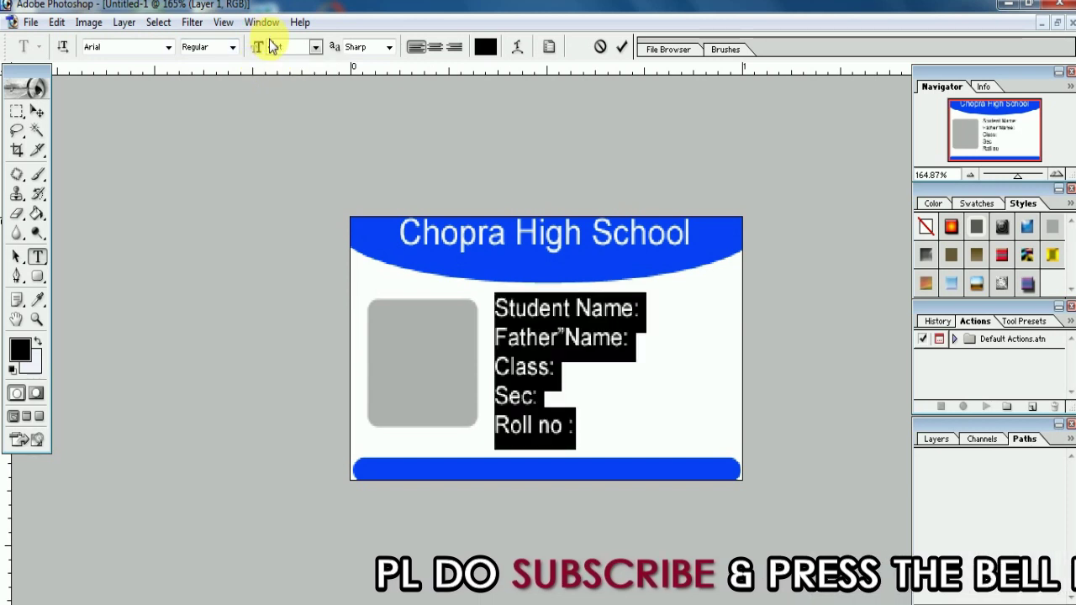
Reselect the labels, set them to 3 pt, and nudge the block left with the Move tool
click(551, 308)
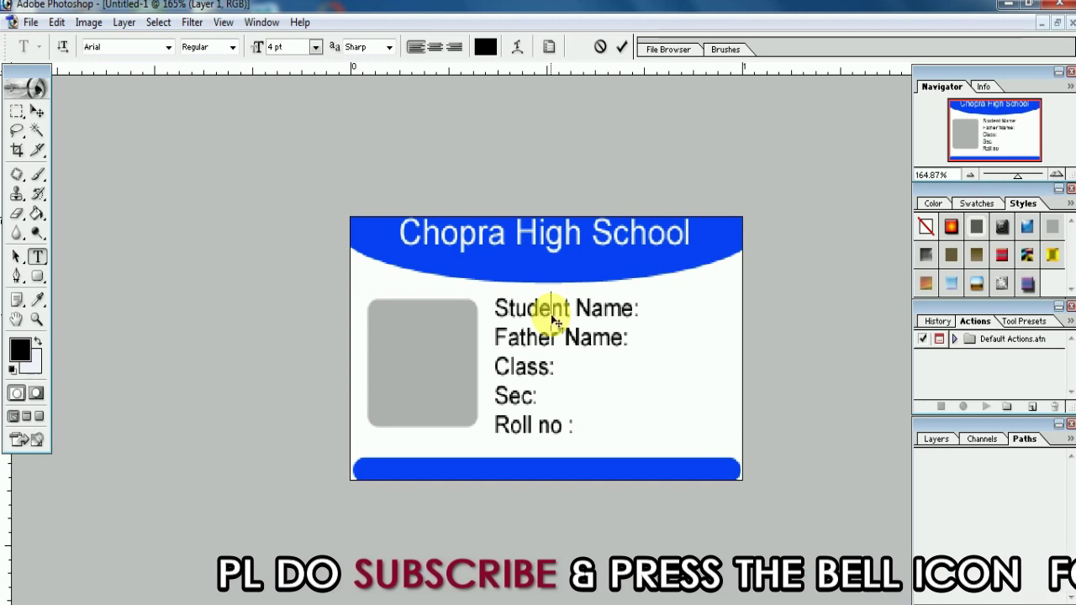
key(ctrl+a)
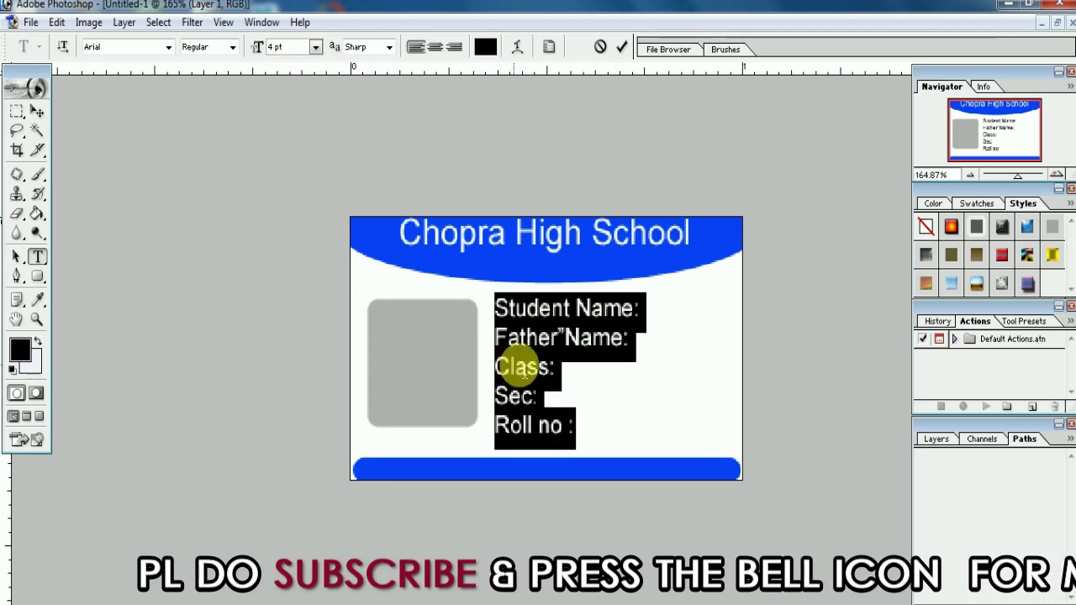
click(523, 363)
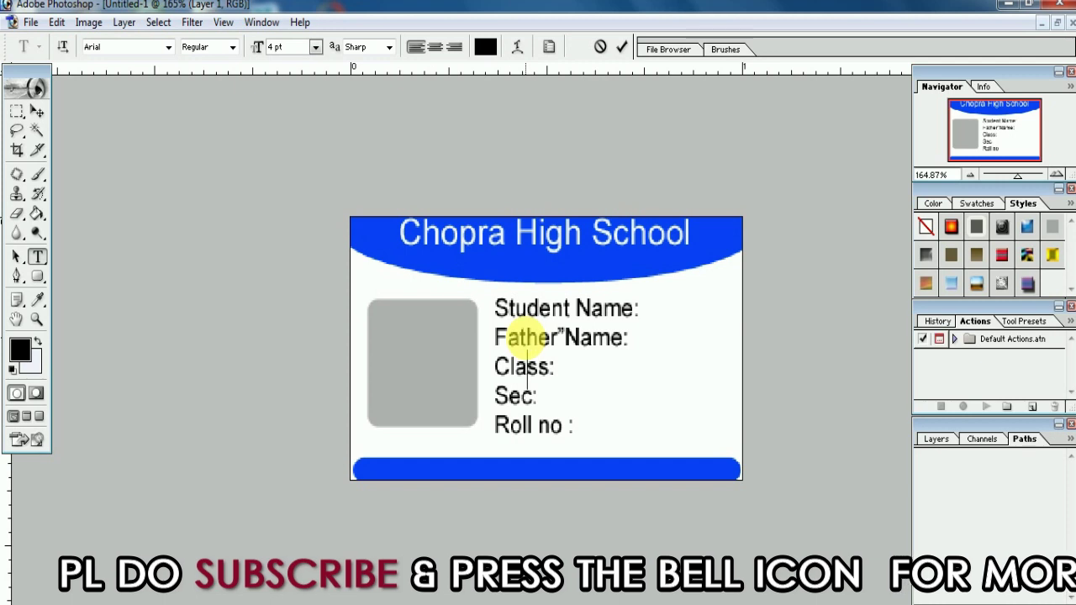
key(ctrl+a)
click(277, 51)
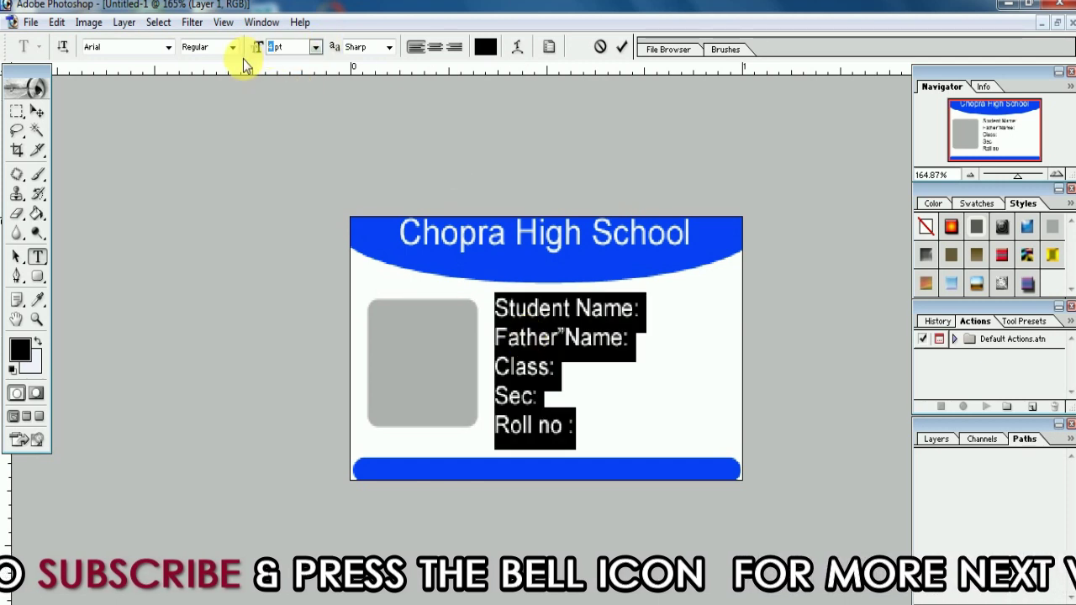
text(3)
key(Return)
click(531, 304)
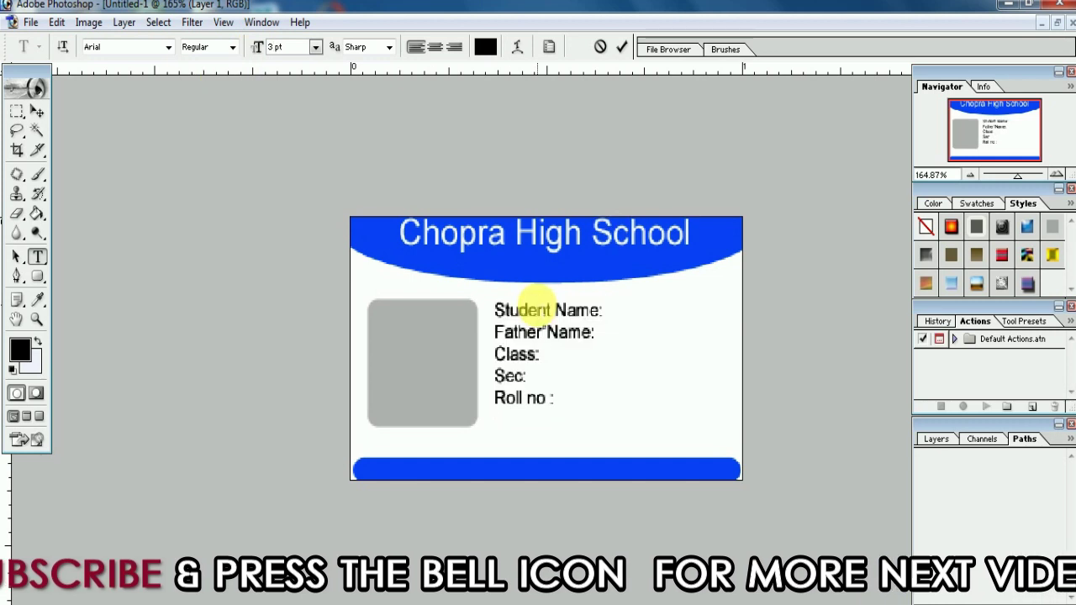
click(37, 111)
key(Left)
key(Left)
key(Left)
key(Left)
key(Left)
key(Left)
key(Left)
key(Left)
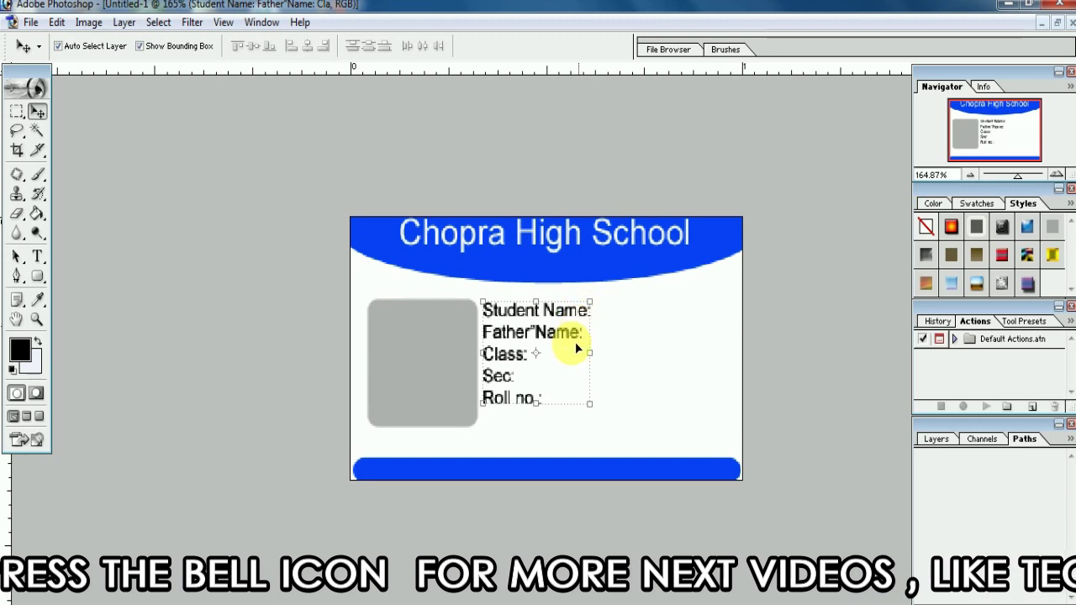
Click an empty area of the card to make the Background layer active again
click(641, 401)
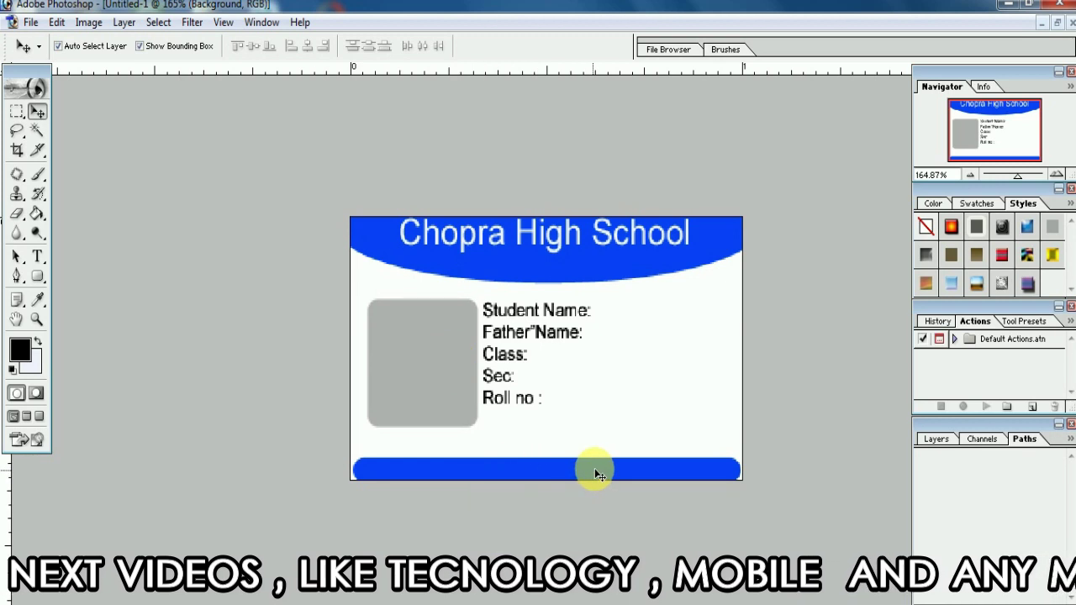
Start new text on the blue bottom bar and set the font to Berlin Sans FB
click(37, 255)
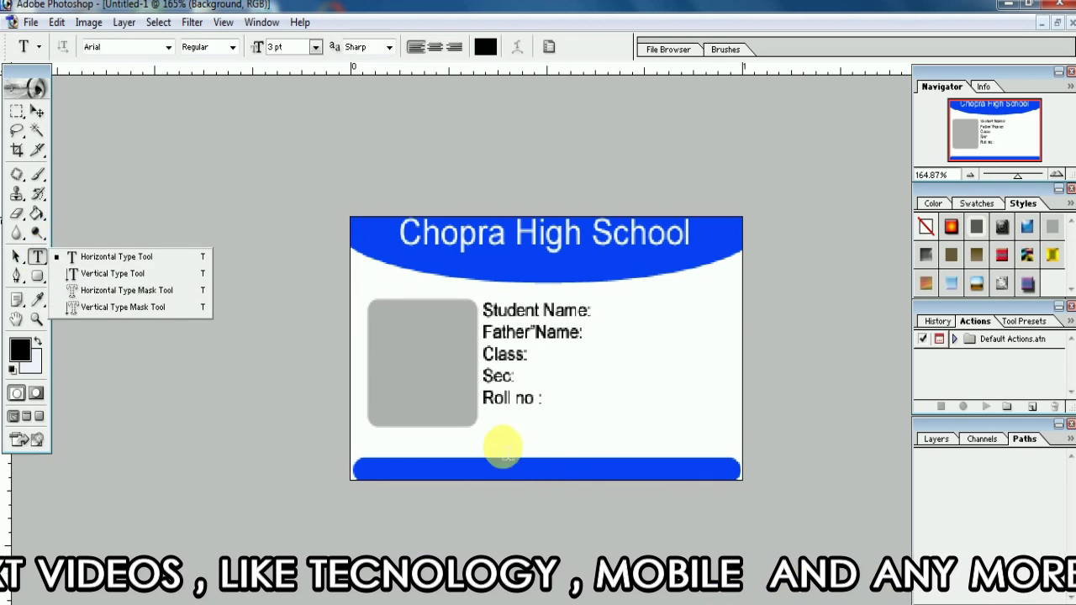
click(501, 468)
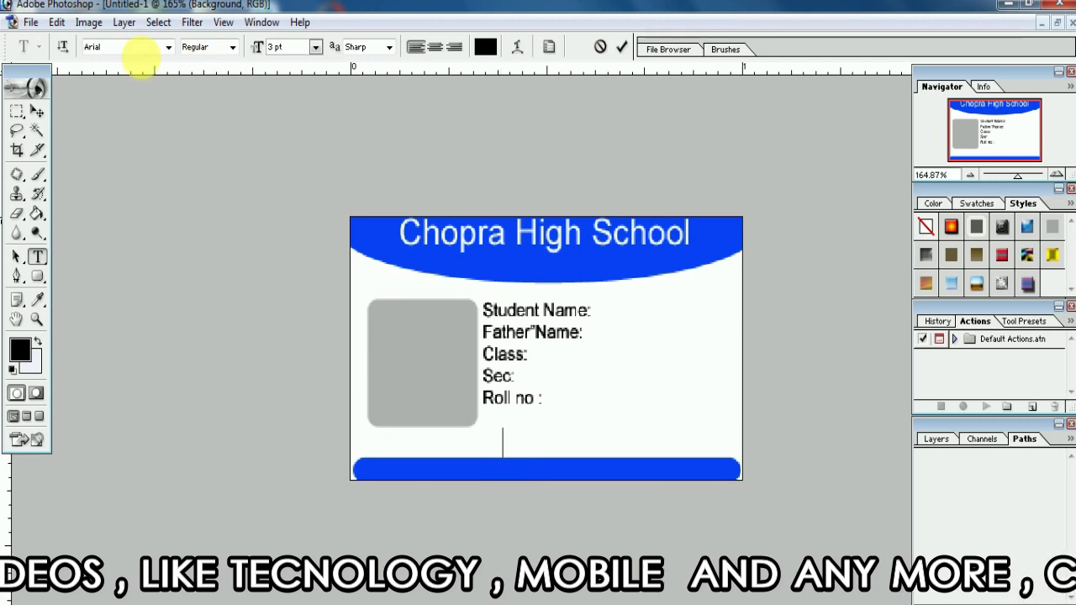
click(124, 52)
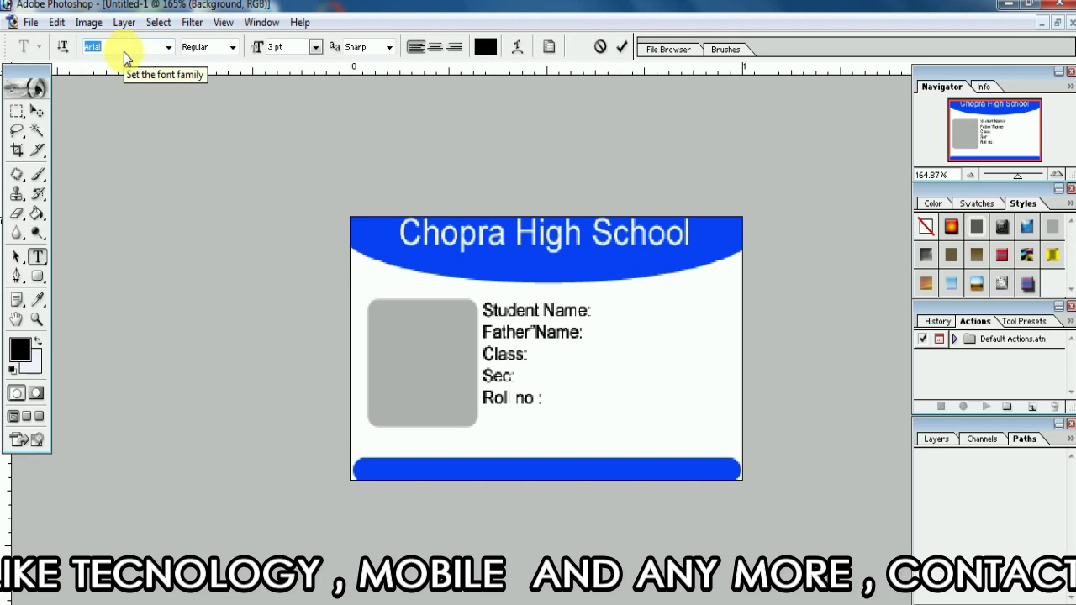
text(Ber)
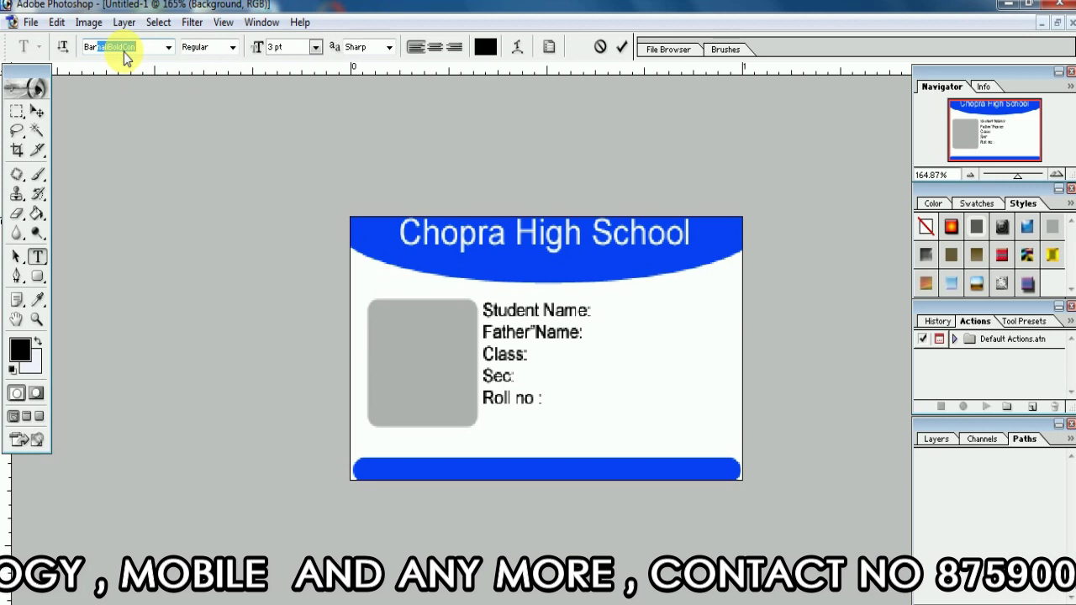
key(Return)
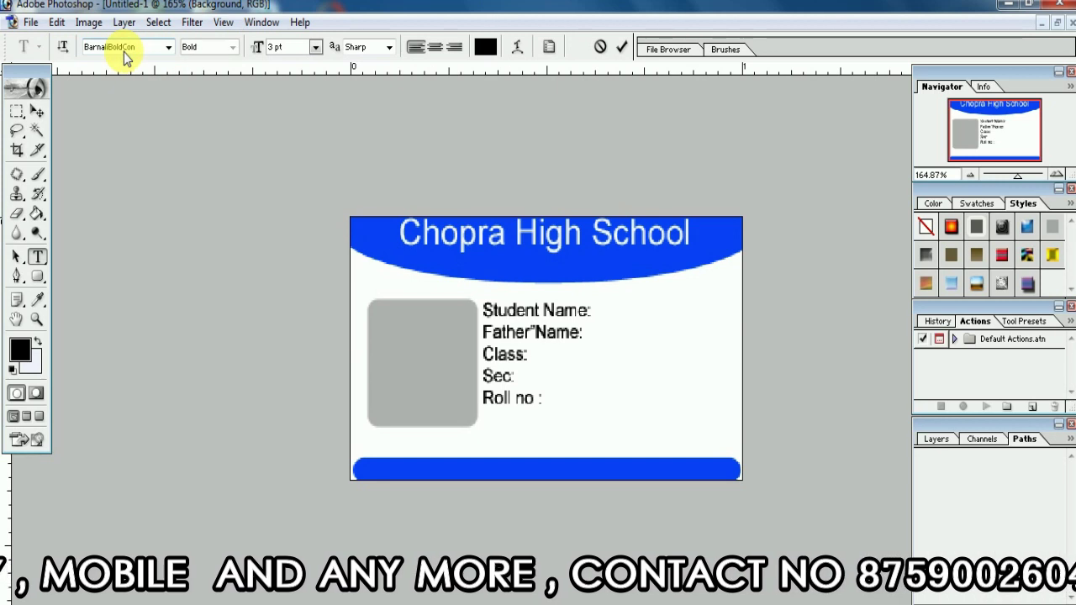
click(122, 47)
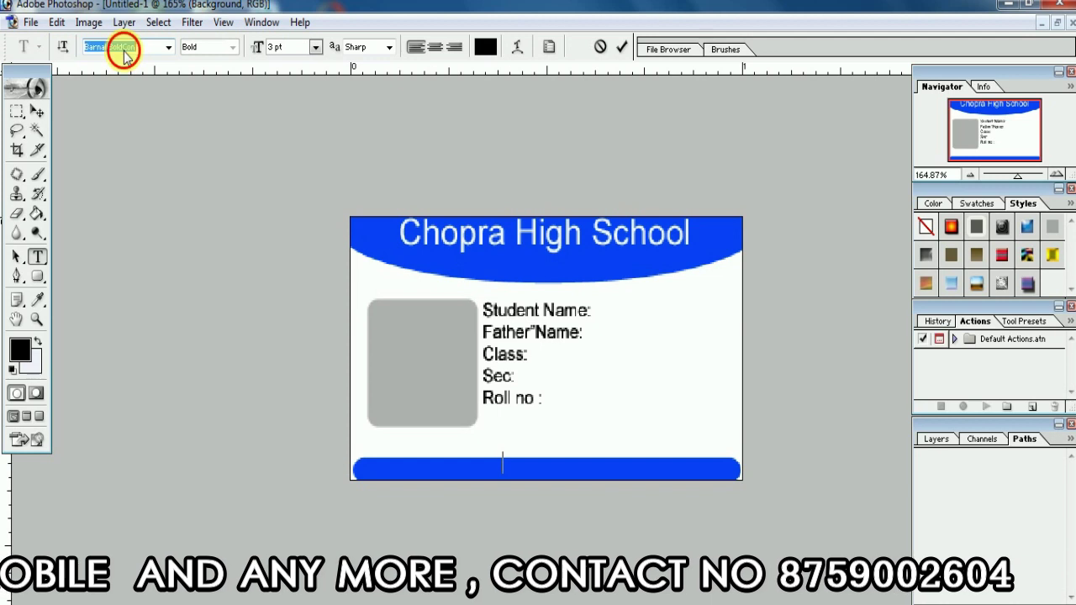
text(Basundha)
key(Down)
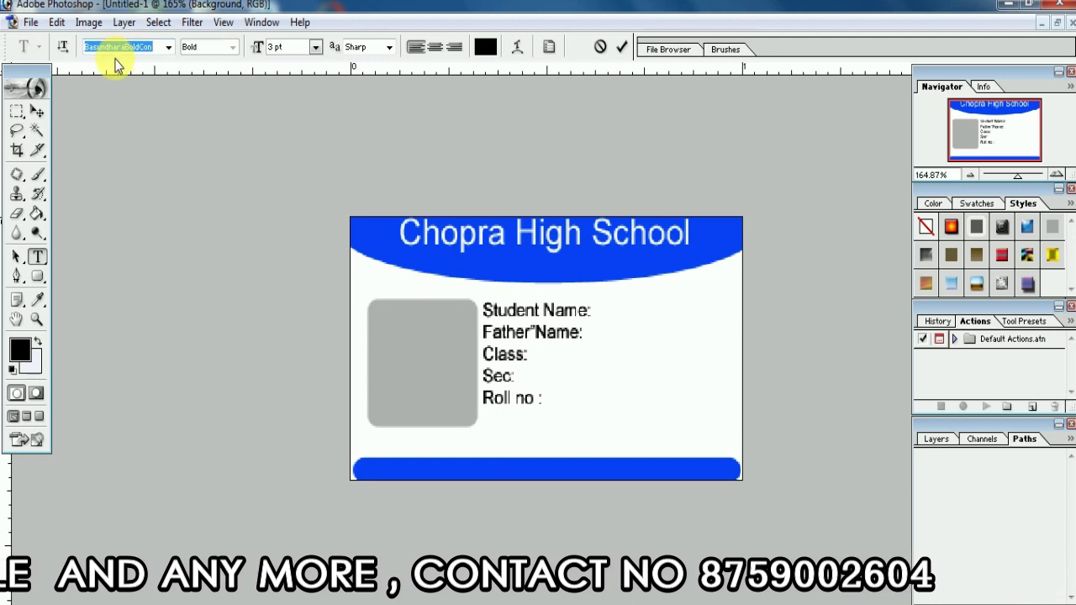
key(Down)
key(Down)
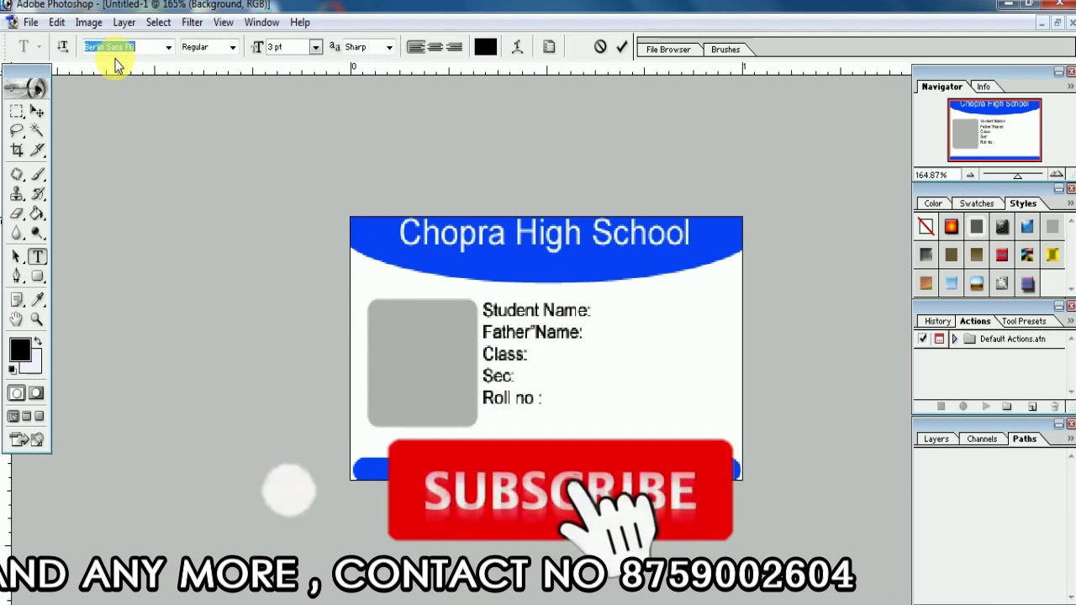